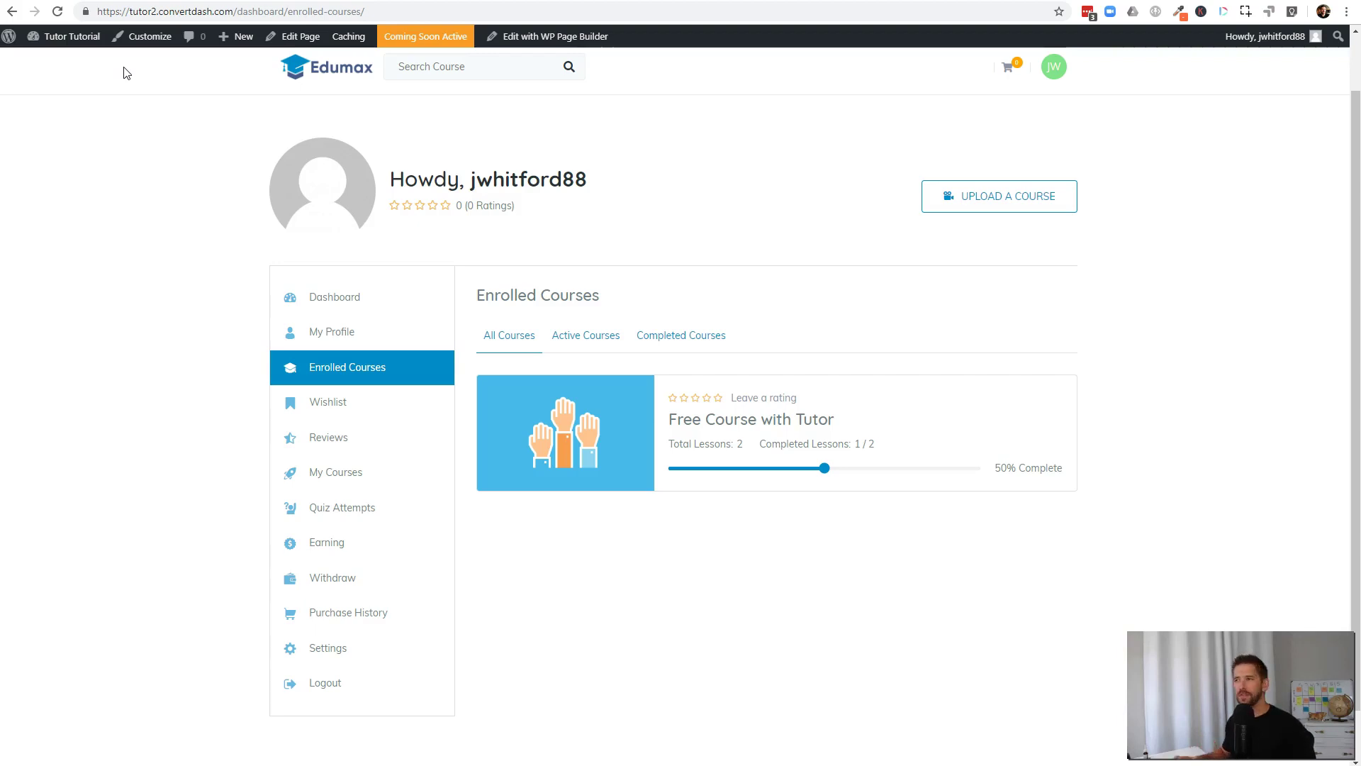
# - From the Edumax homepage, search courses for 'tutor' and get the Nothing Found results
pyautogui.click(353, 84)
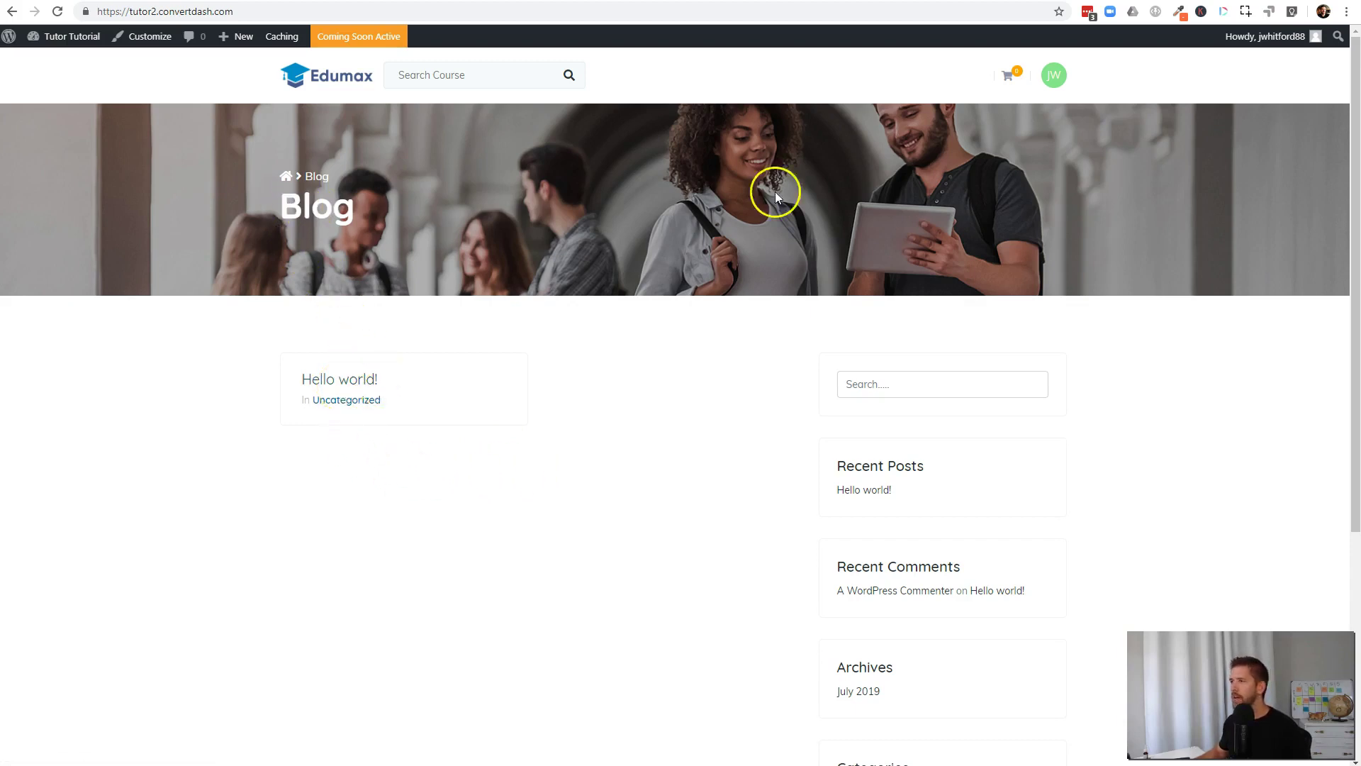
pyautogui.moveTo(1055, 79)
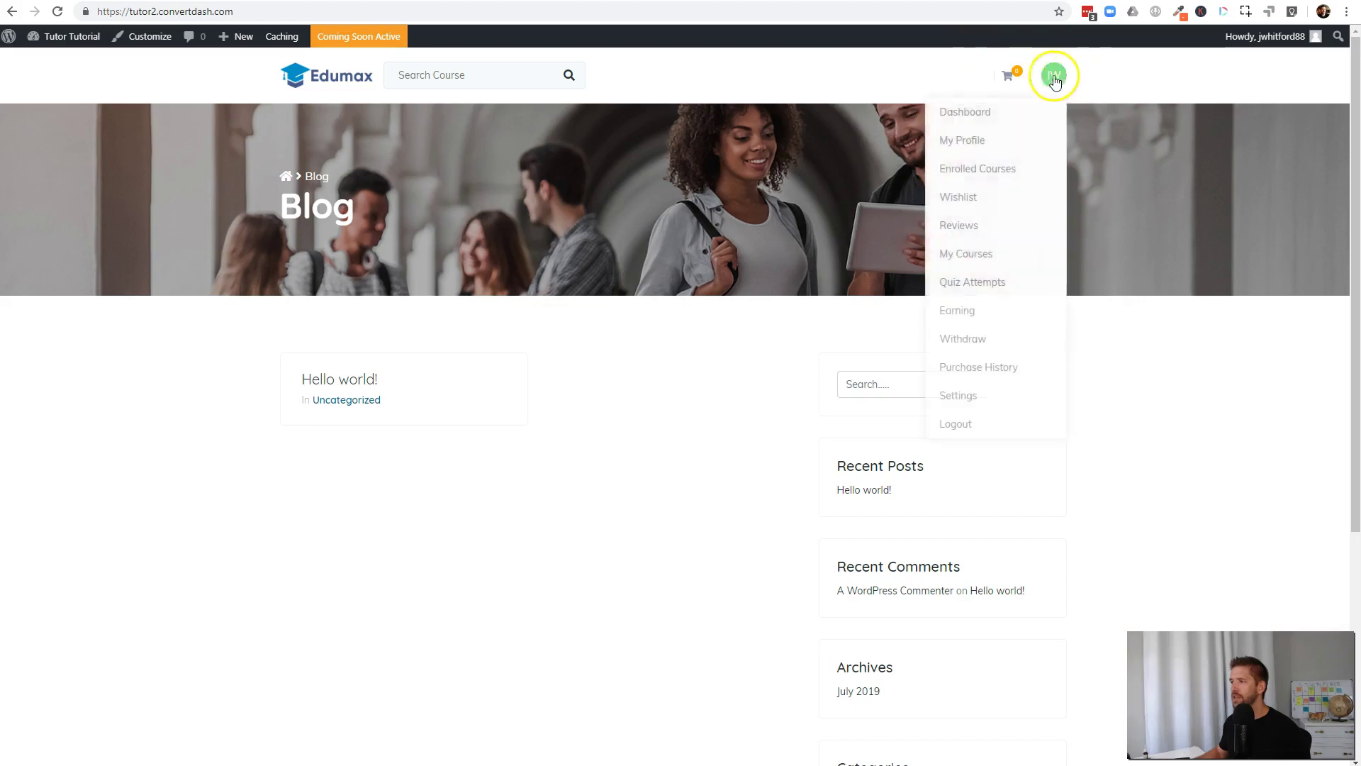
pyautogui.scroll(-5, 649, 543)
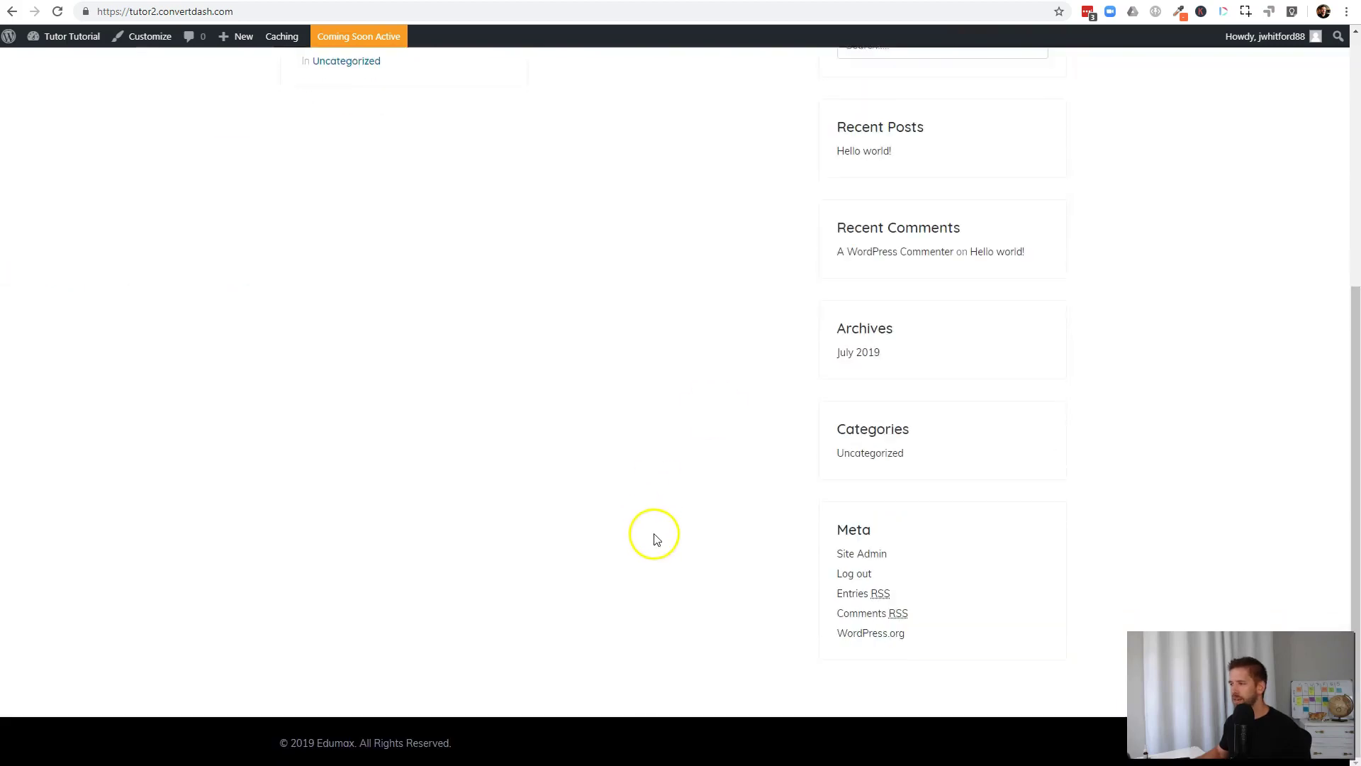
pyautogui.scroll(5, 649, 540)
pyautogui.click(451, 83)
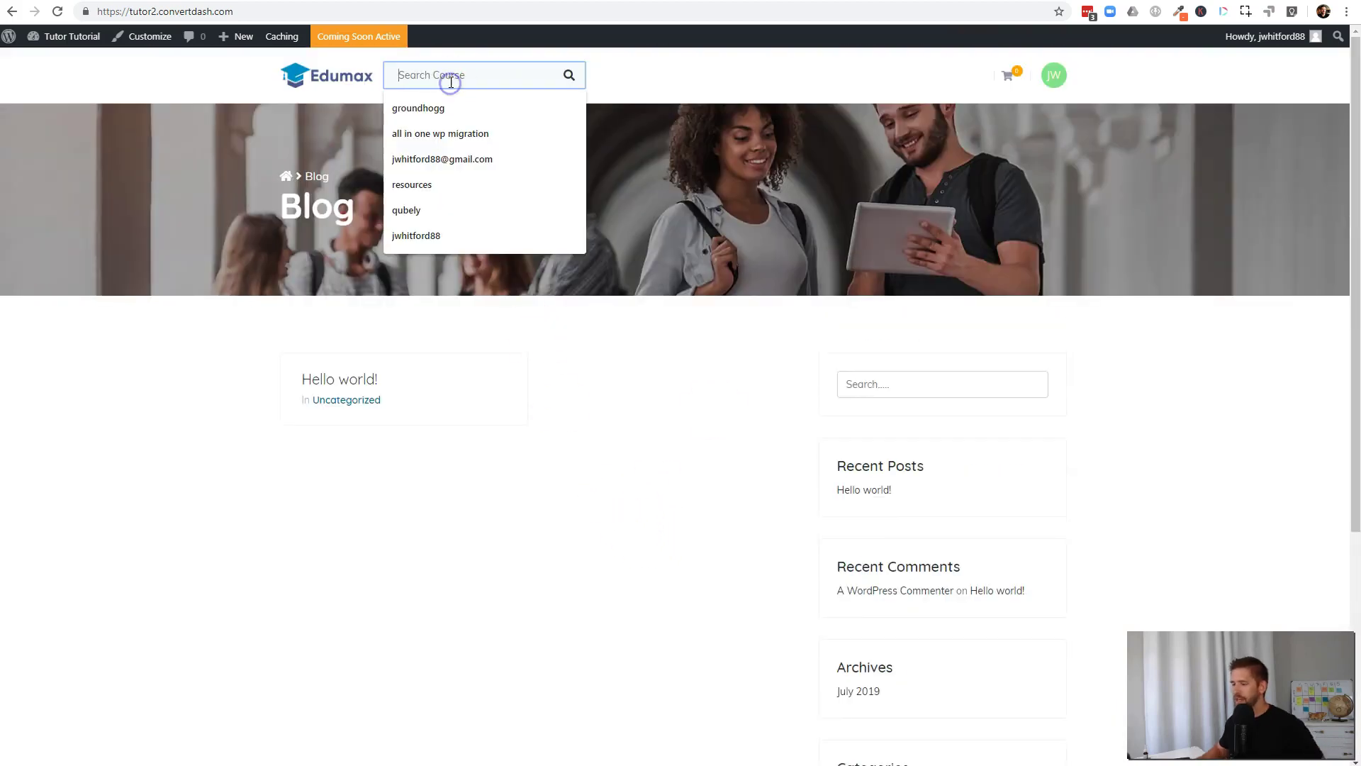
pyautogui.write('tutor')
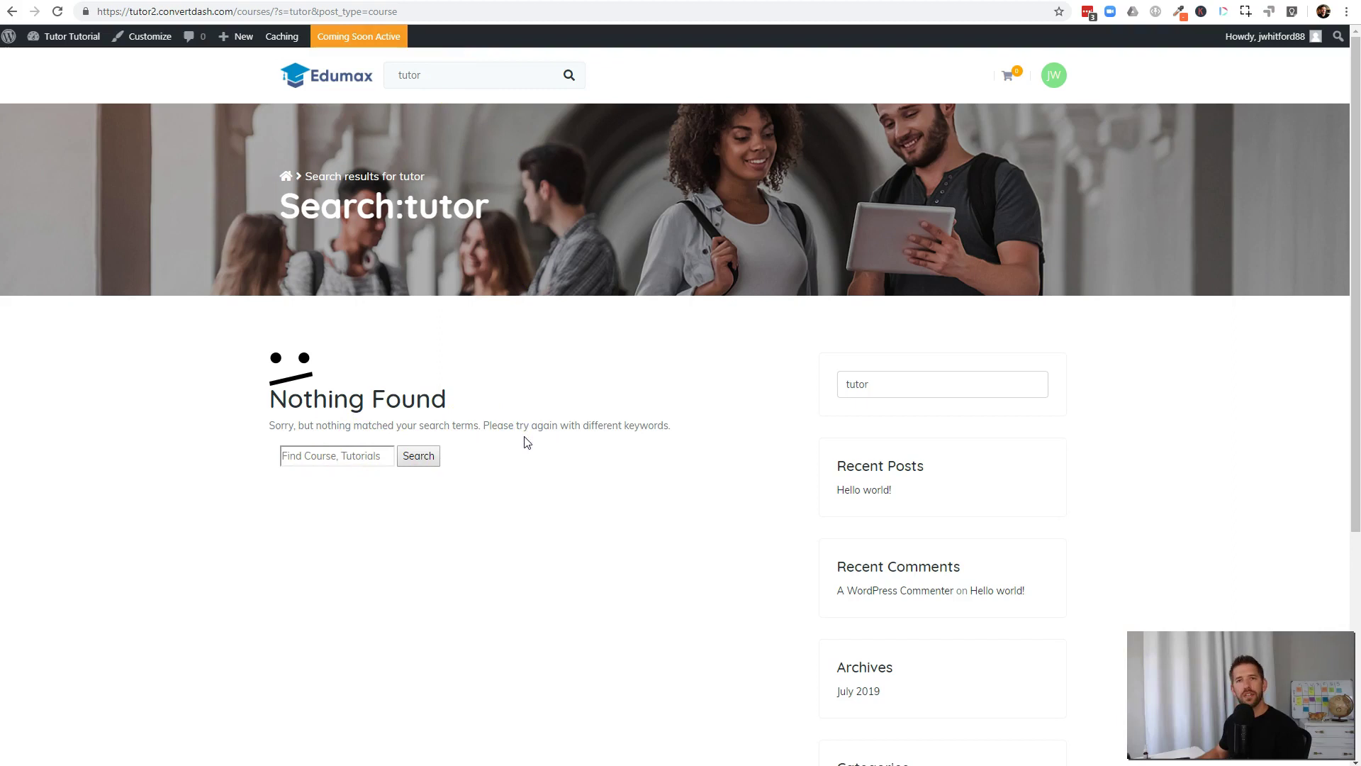
# - Under Appearance > Menus, create an empty 'Main Menu' assigned to the Primary Menu location
pyautogui.moveTo(71, 36)
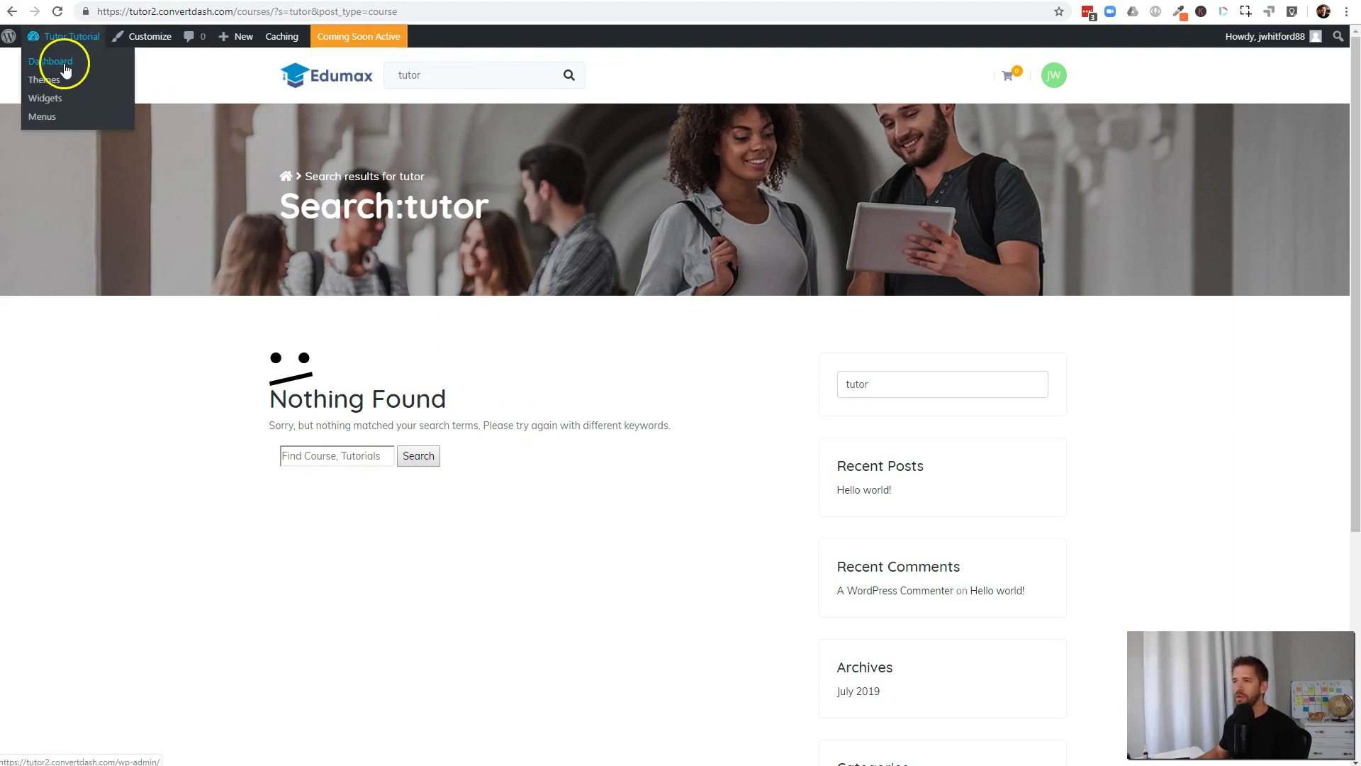
pyautogui.click(64, 62)
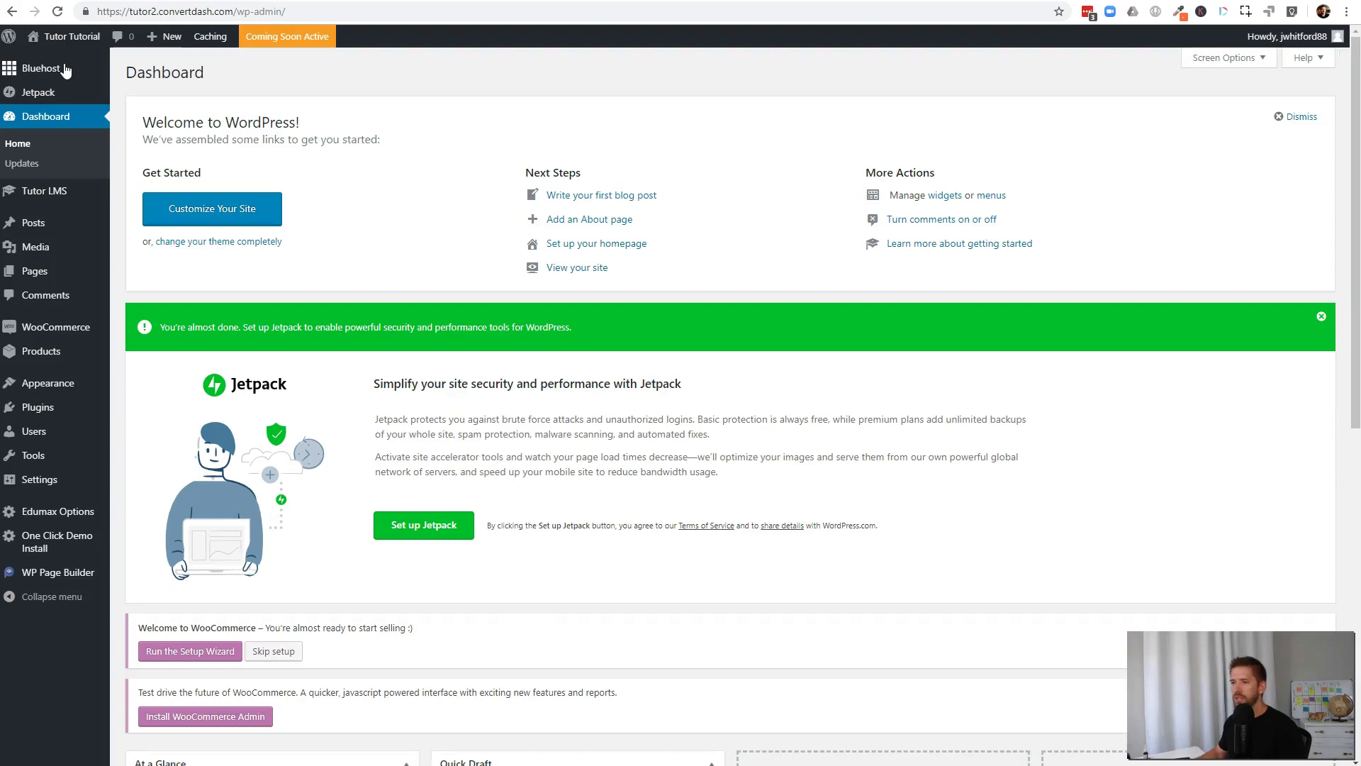
pyautogui.moveTo(43, 384)
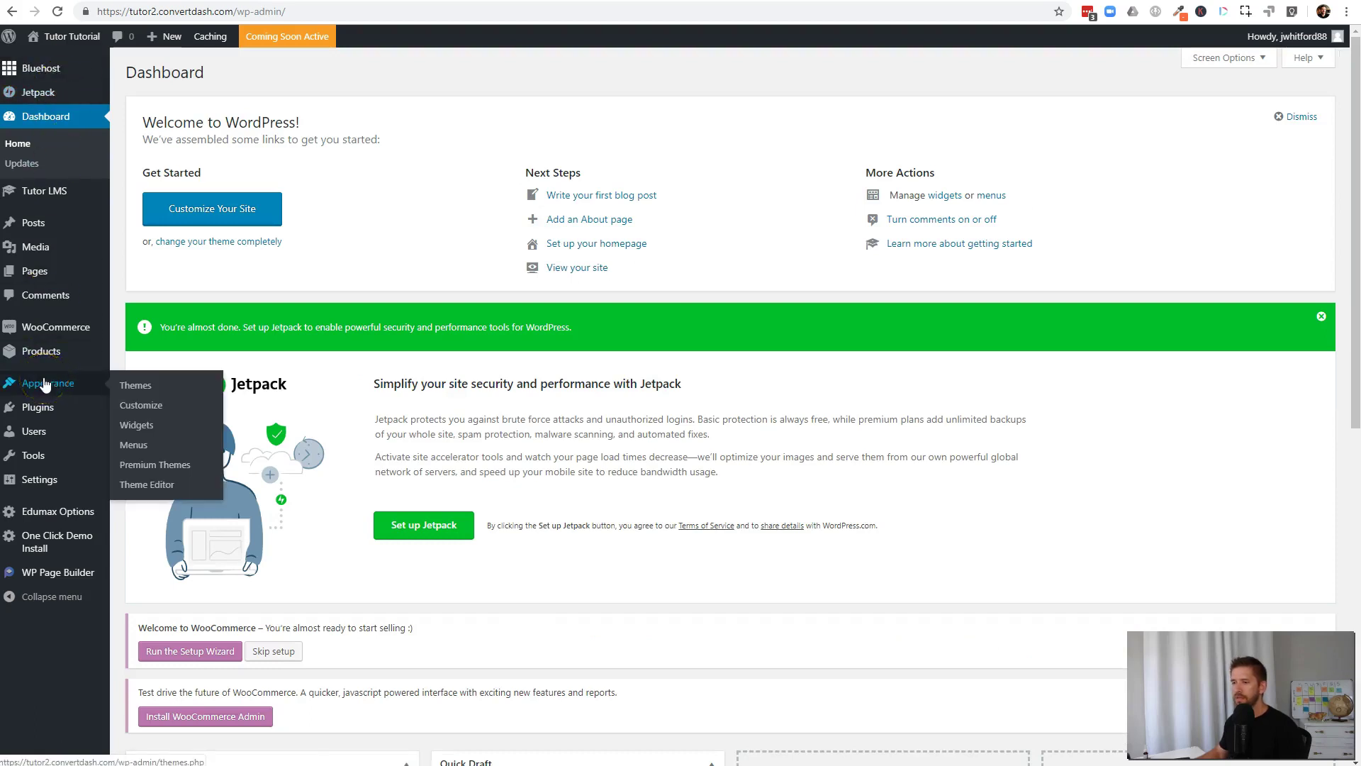
pyautogui.click(154, 450)
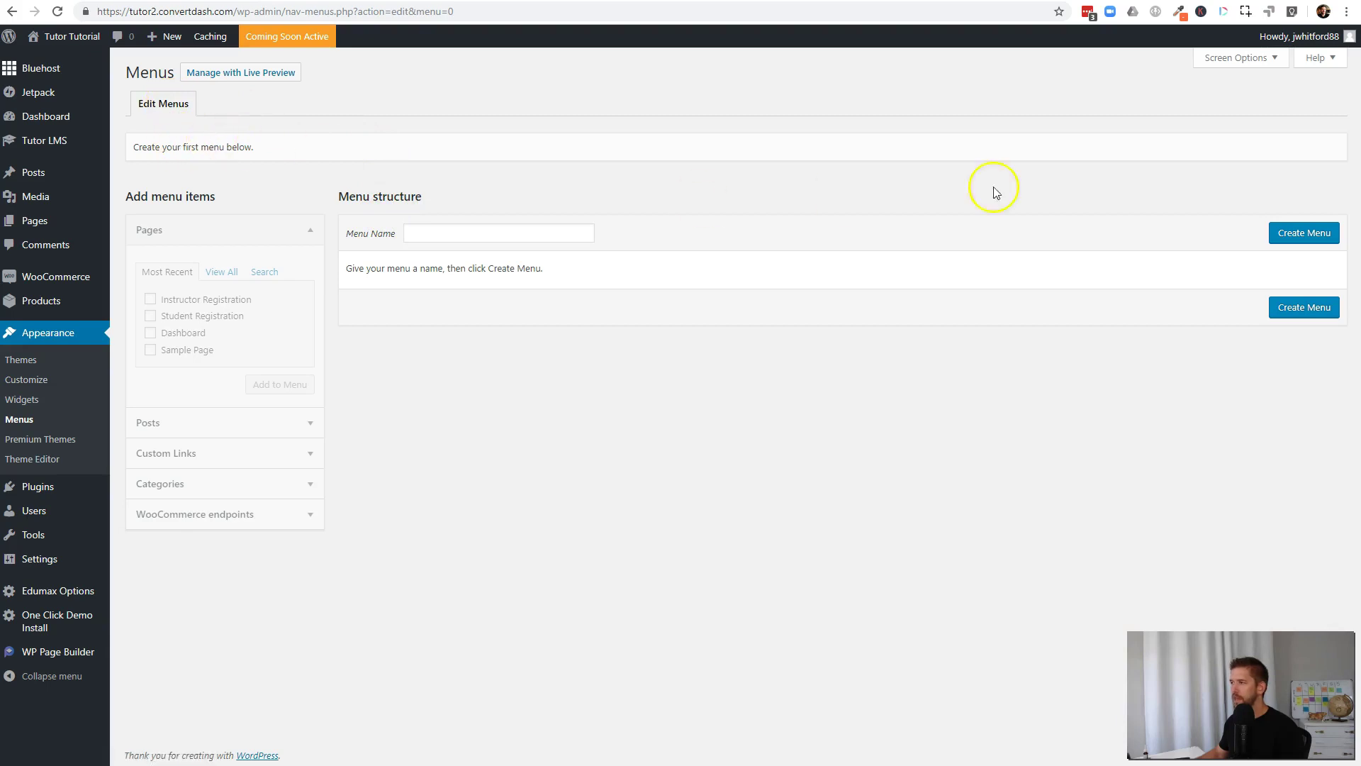
pyautogui.click(1310, 239)
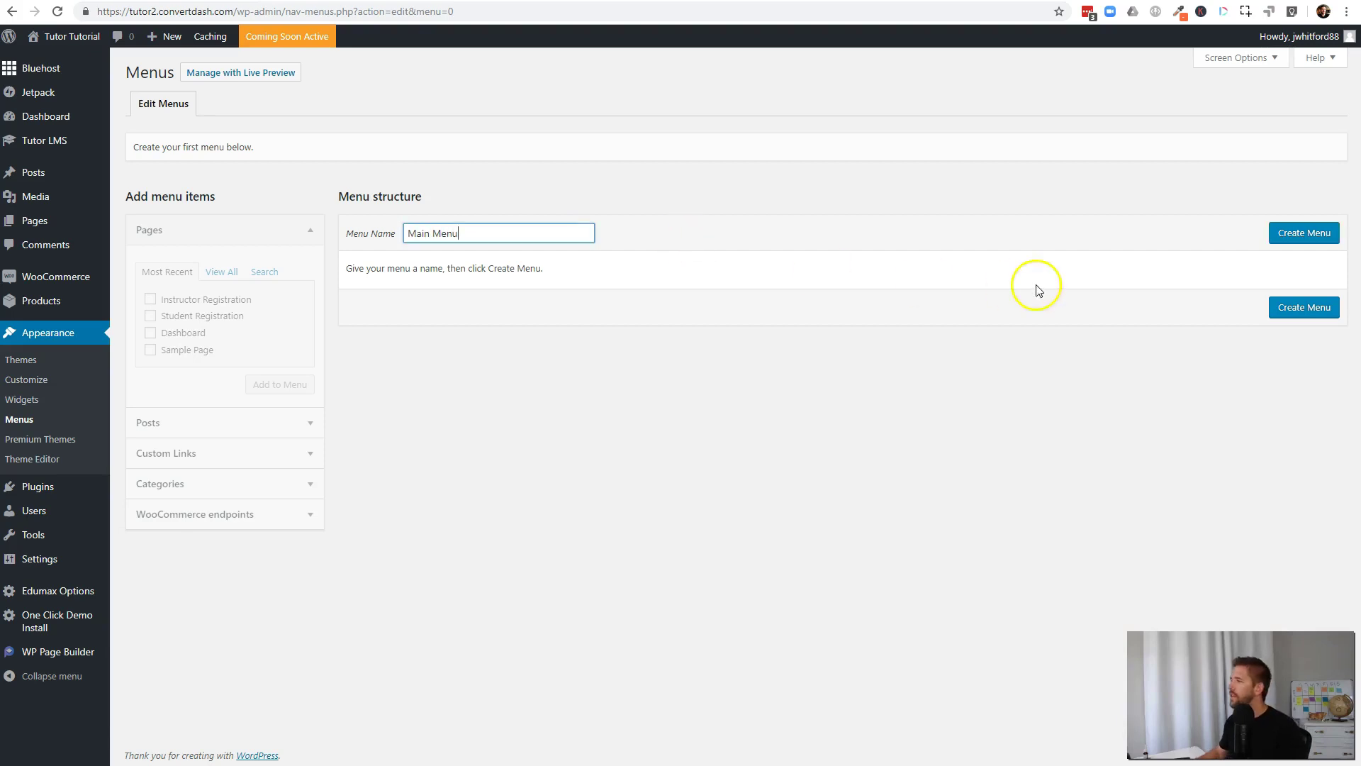
pyautogui.click(1306, 238)
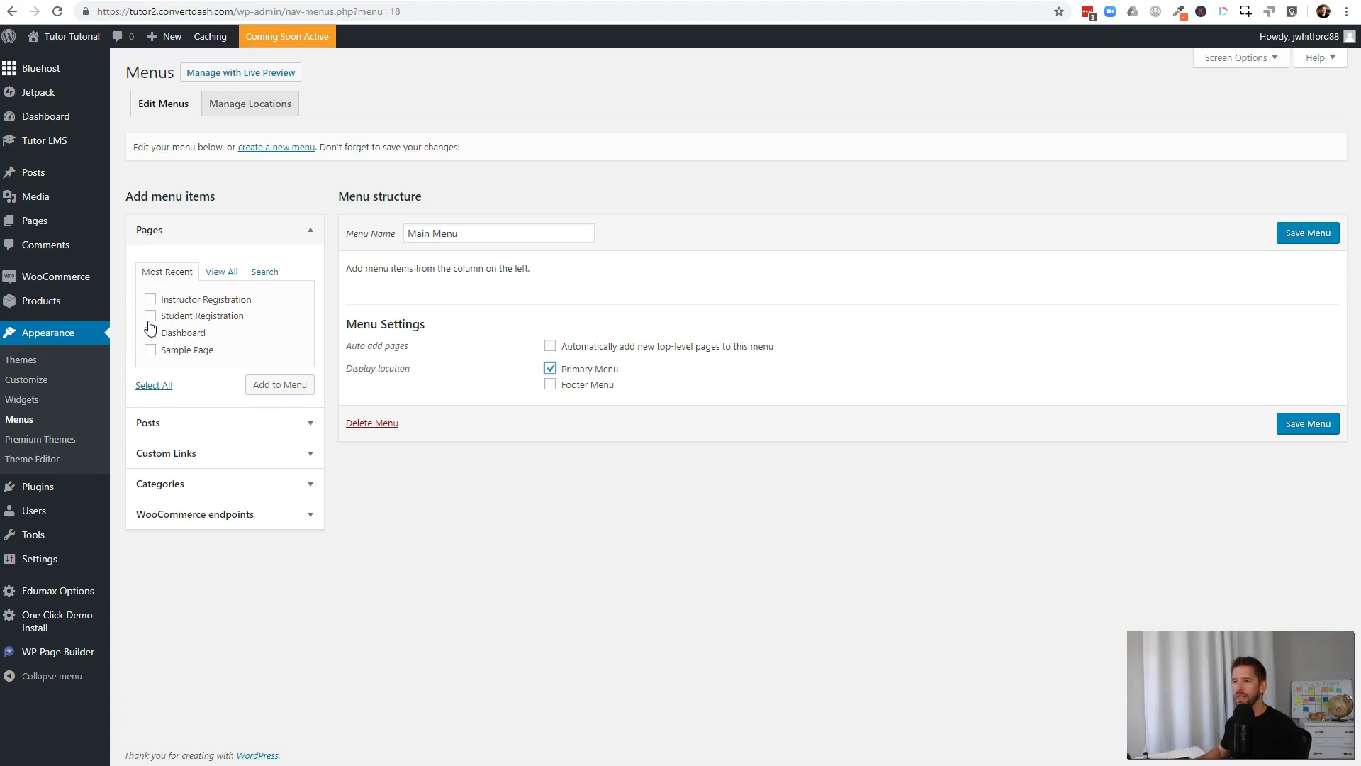
pyautogui.moveTo(61, 146)
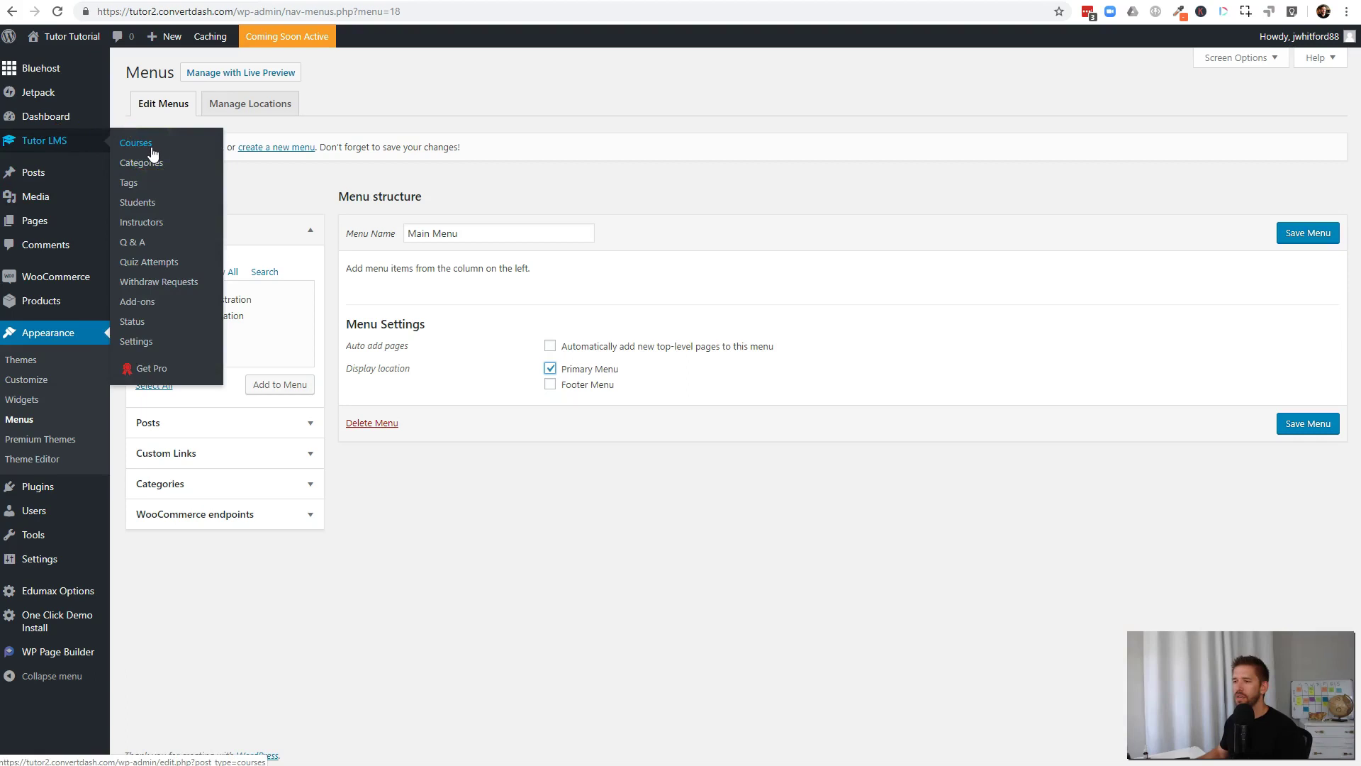
# - Review the Course Archive Page choices in Tutor LMS Course settings, leaving it unset
pyautogui.click(140, 342)
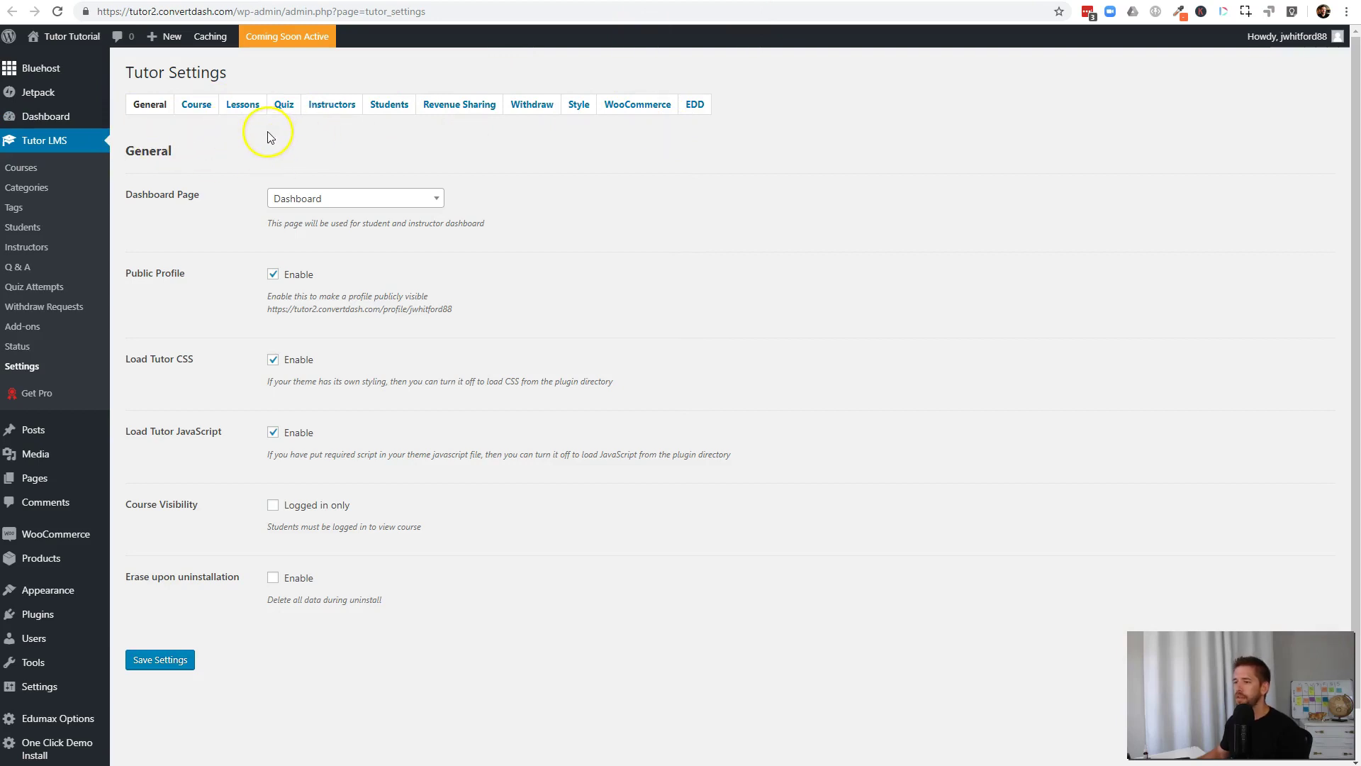
pyautogui.click(190, 108)
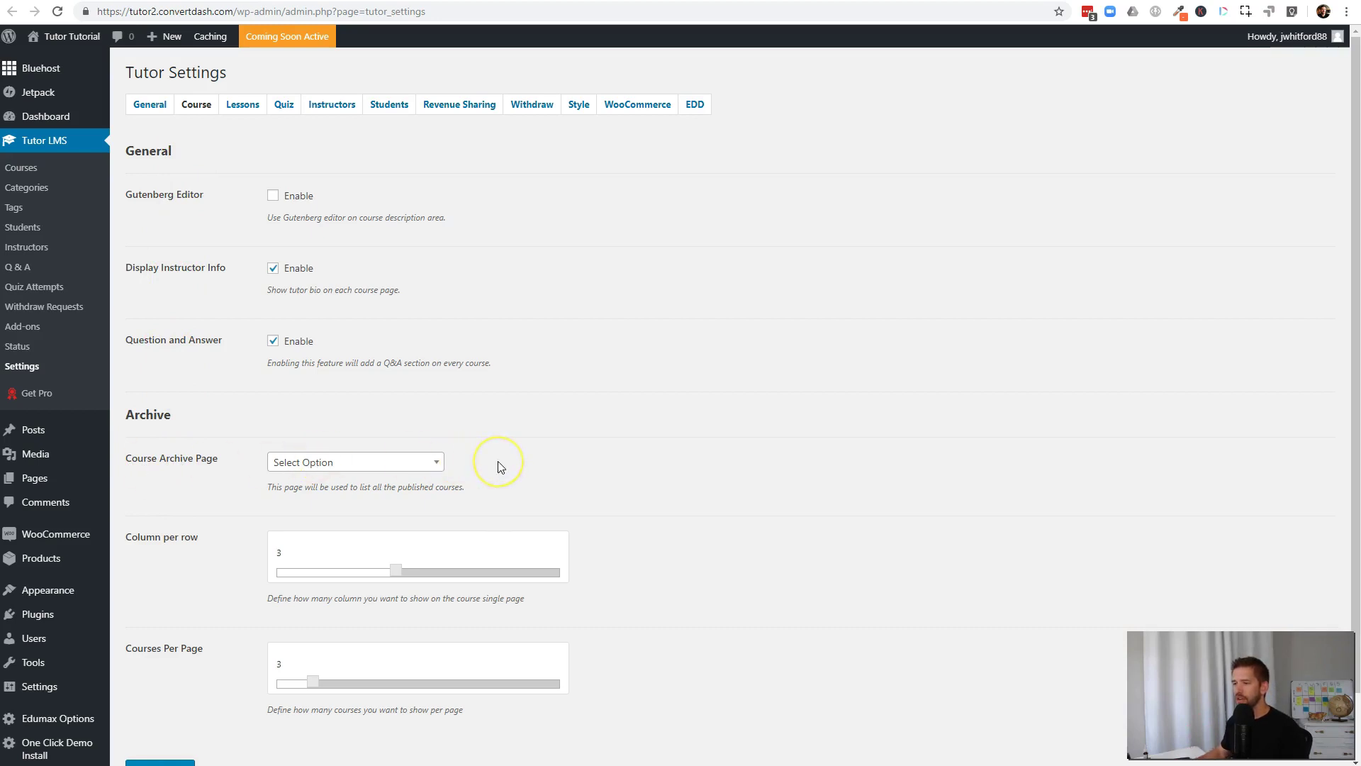
pyautogui.click(418, 461)
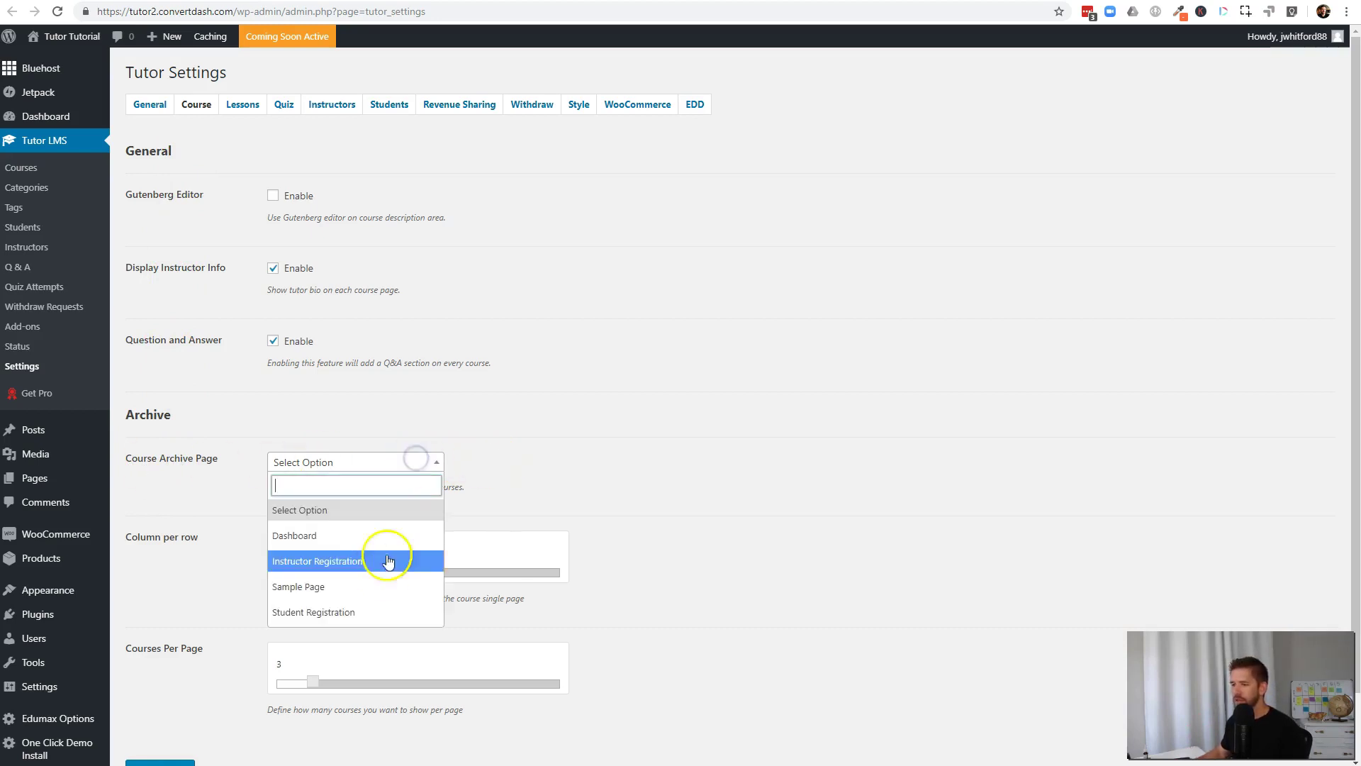
pyautogui.scroll(-1, 376, 595)
pyautogui.scroll(-1, 377, 599)
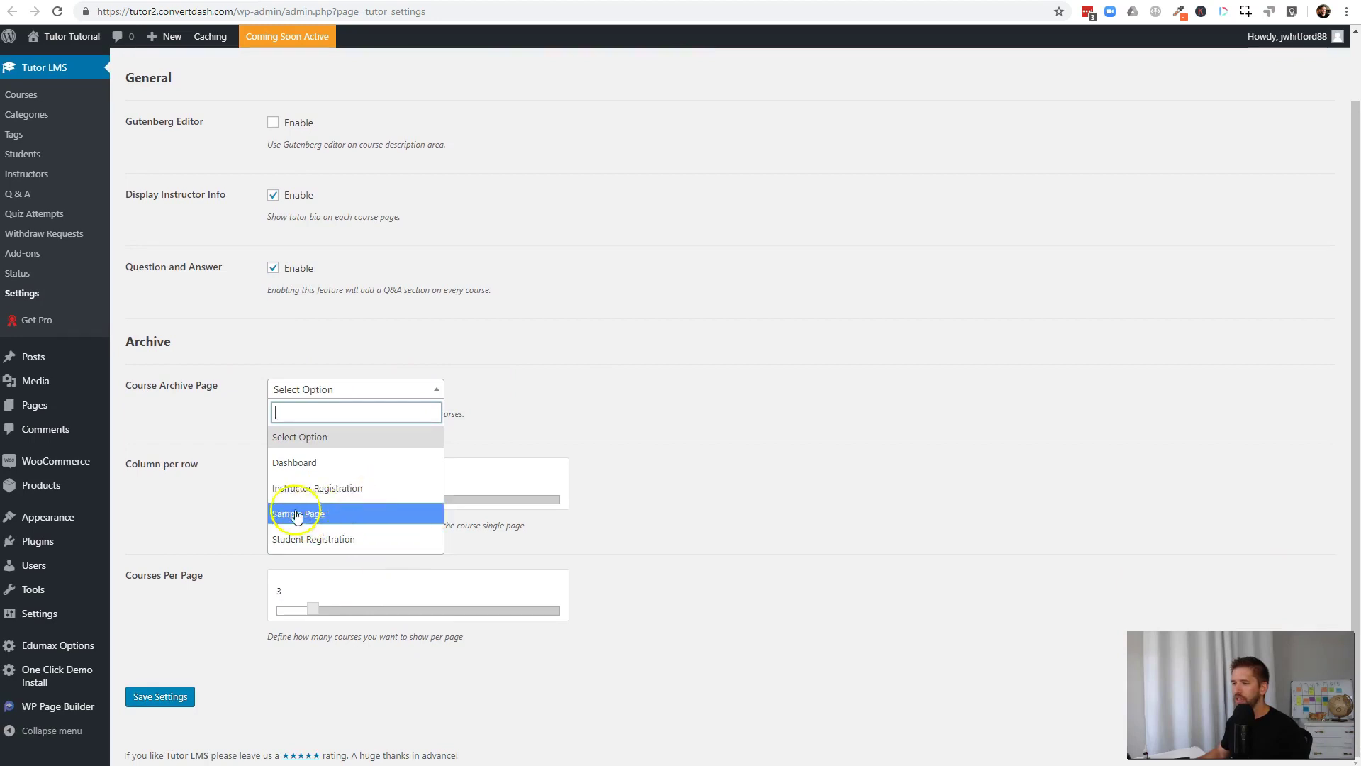
pyautogui.click(553, 391)
# - Start a new blank page in the page editor
pyautogui.scroll(1, 322, 312)
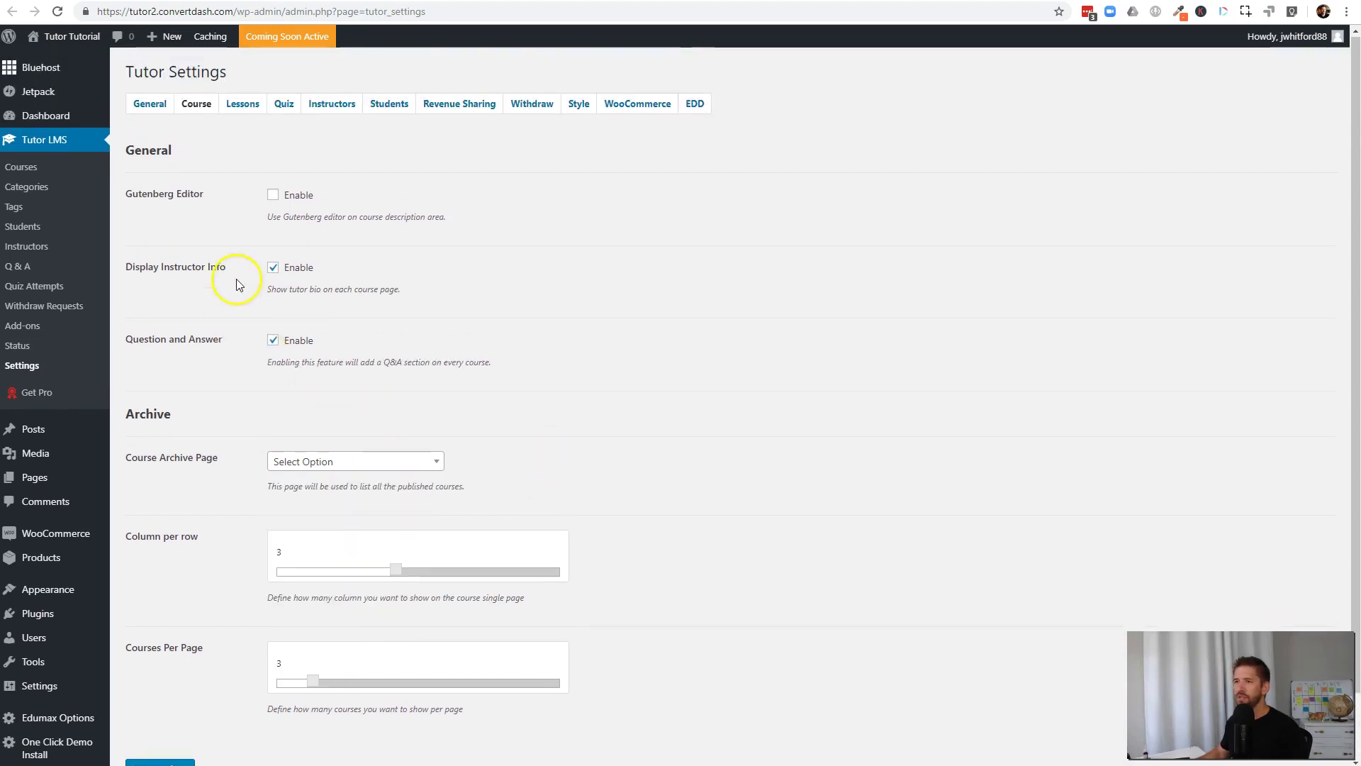
pyautogui.moveTo(63, 486)
pyautogui.click(142, 500)
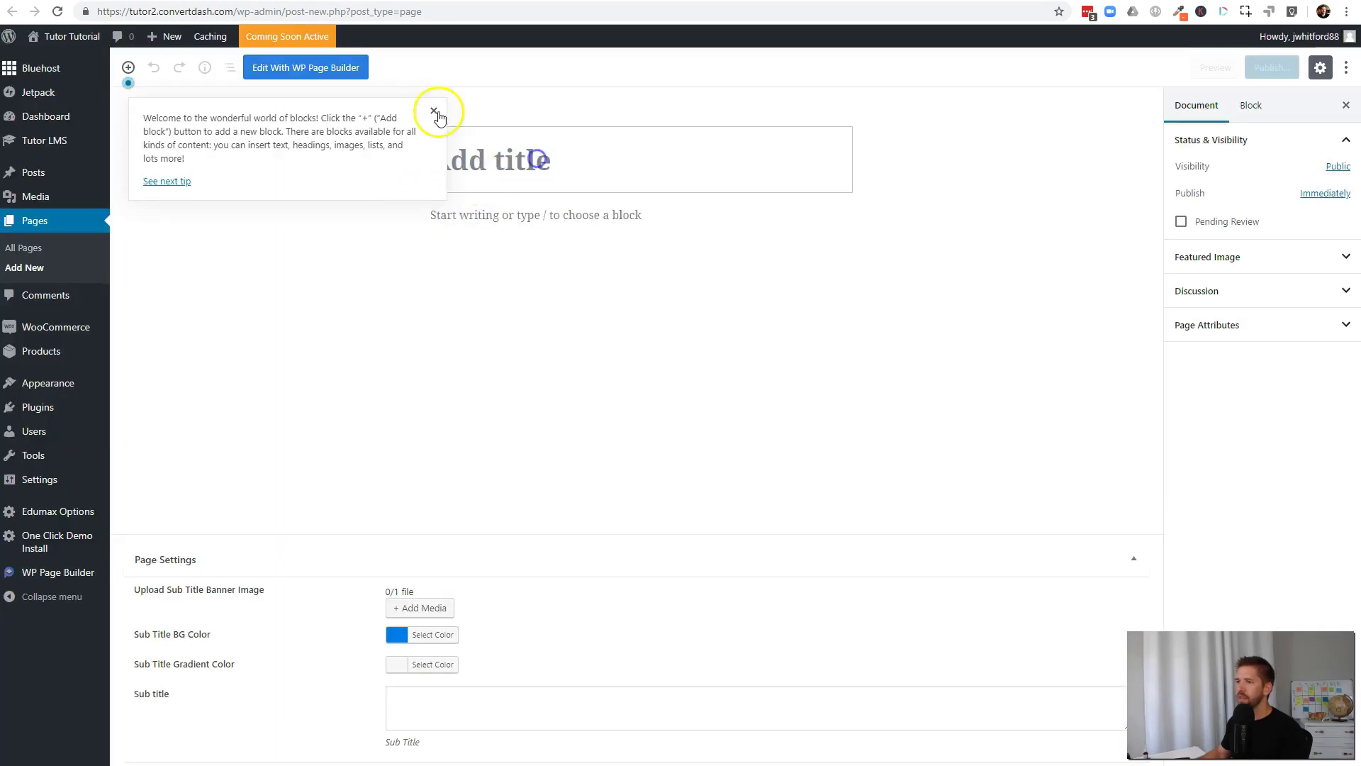
# - Publish a new page titled 'Course Archives', then go back to the Tutor LMS settings
pyautogui.click(433, 112)
pyautogui.click(528, 170)
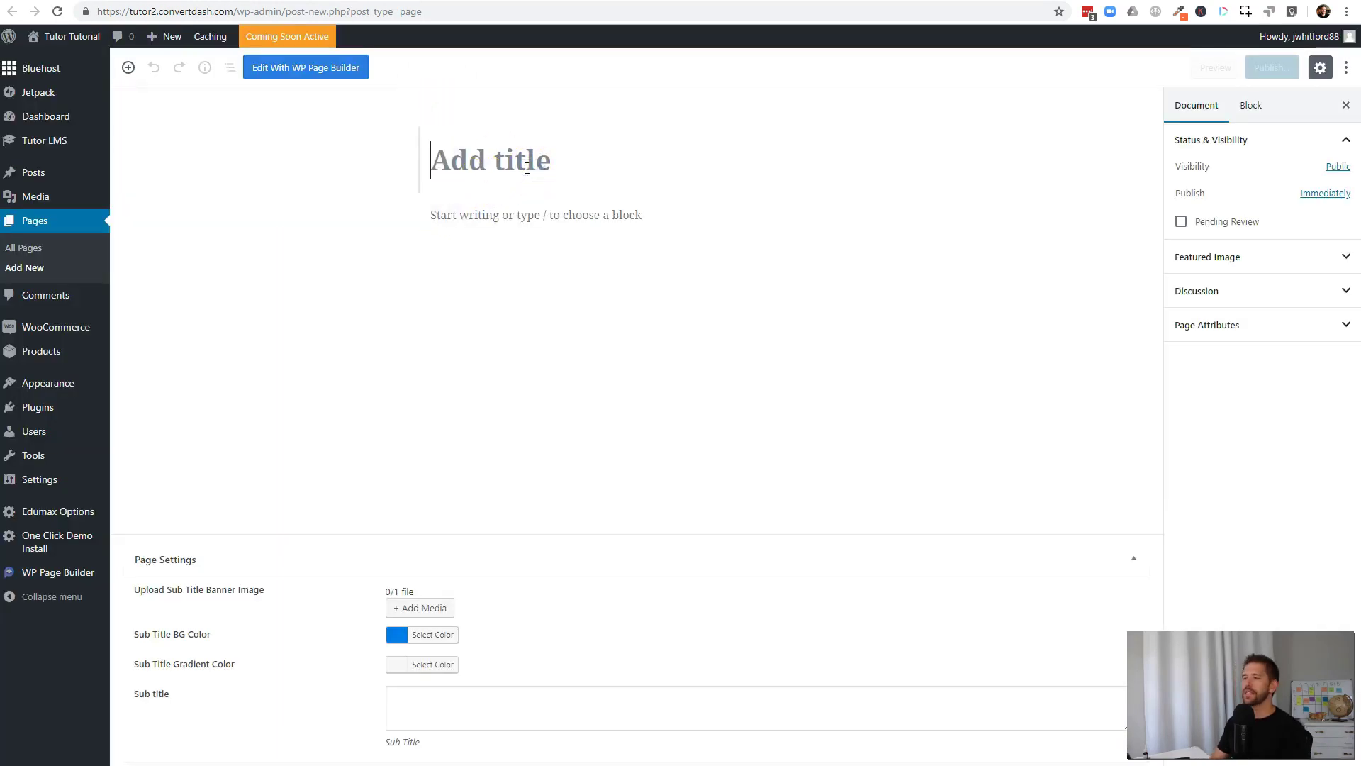
pyautogui.write('Course Archives')
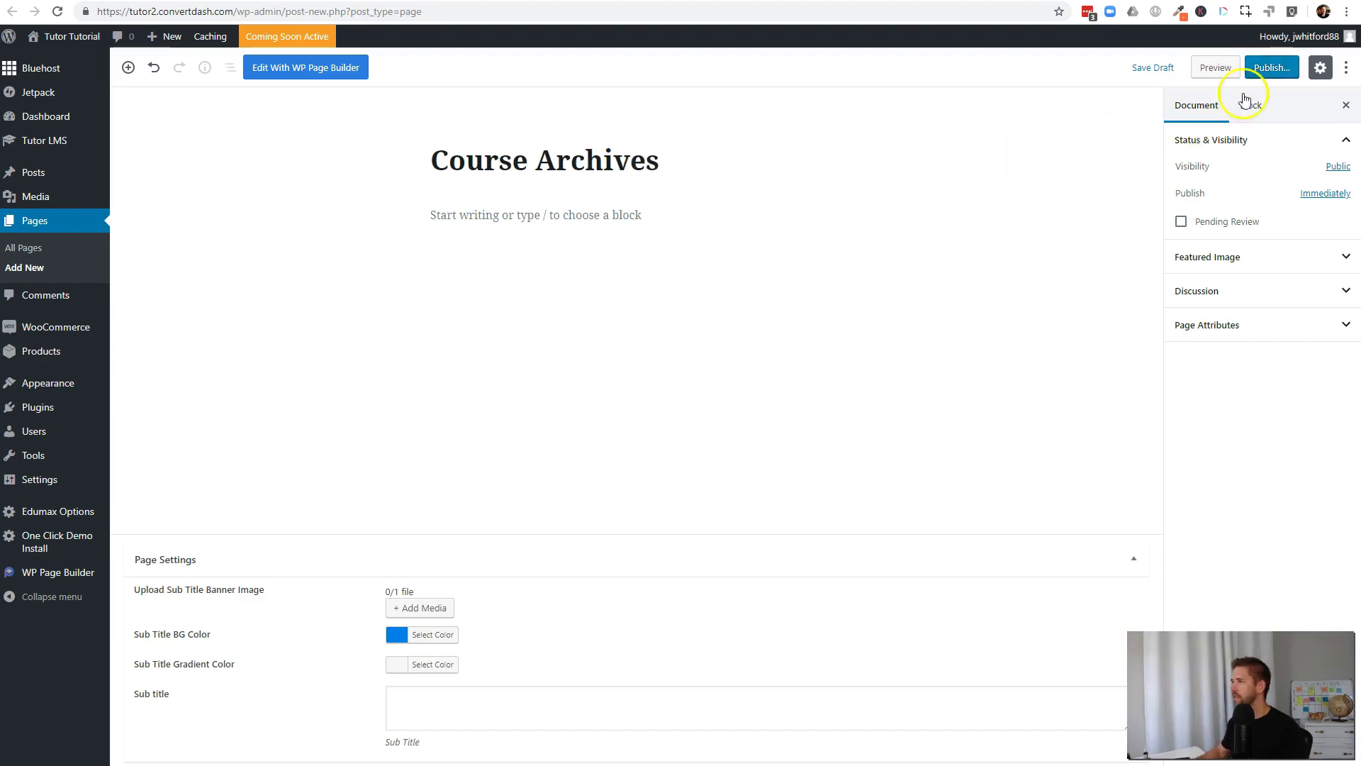
pyautogui.click(1272, 67)
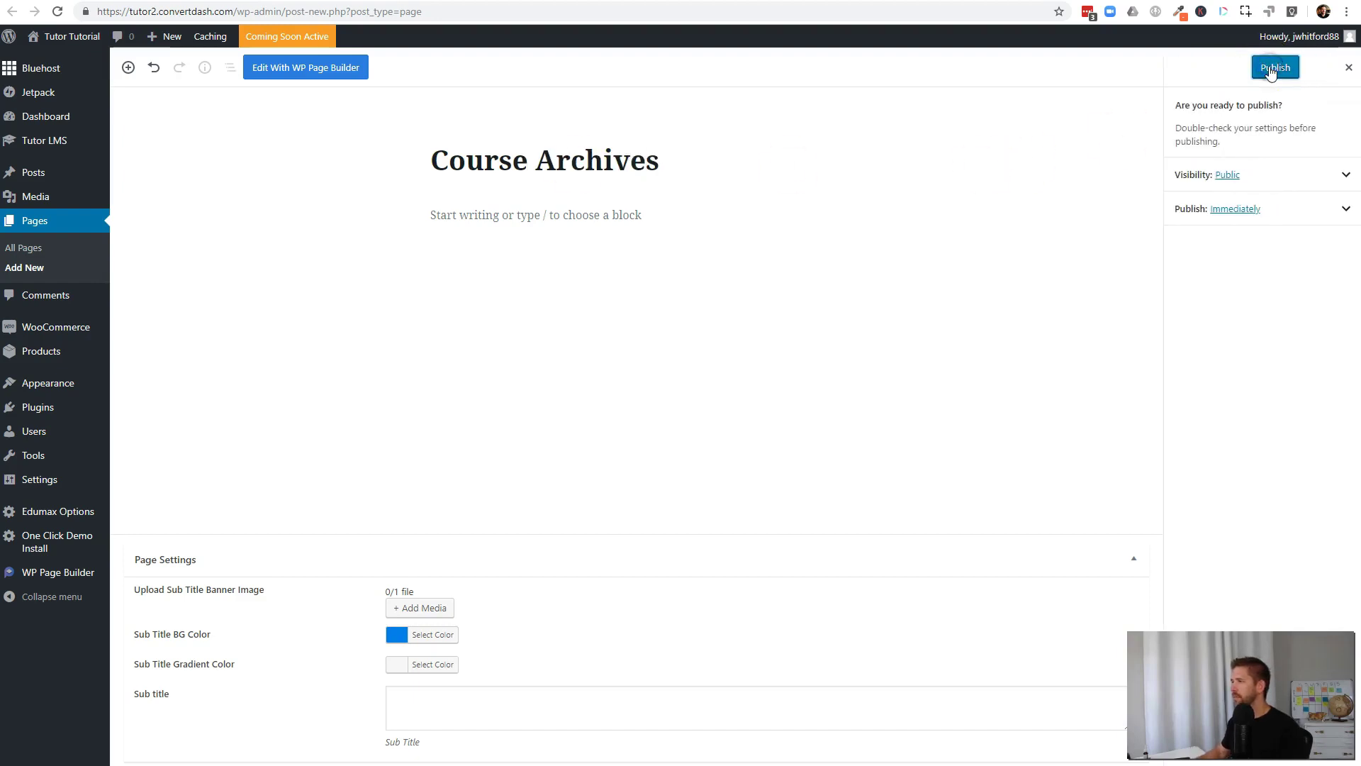
pyautogui.click(1271, 70)
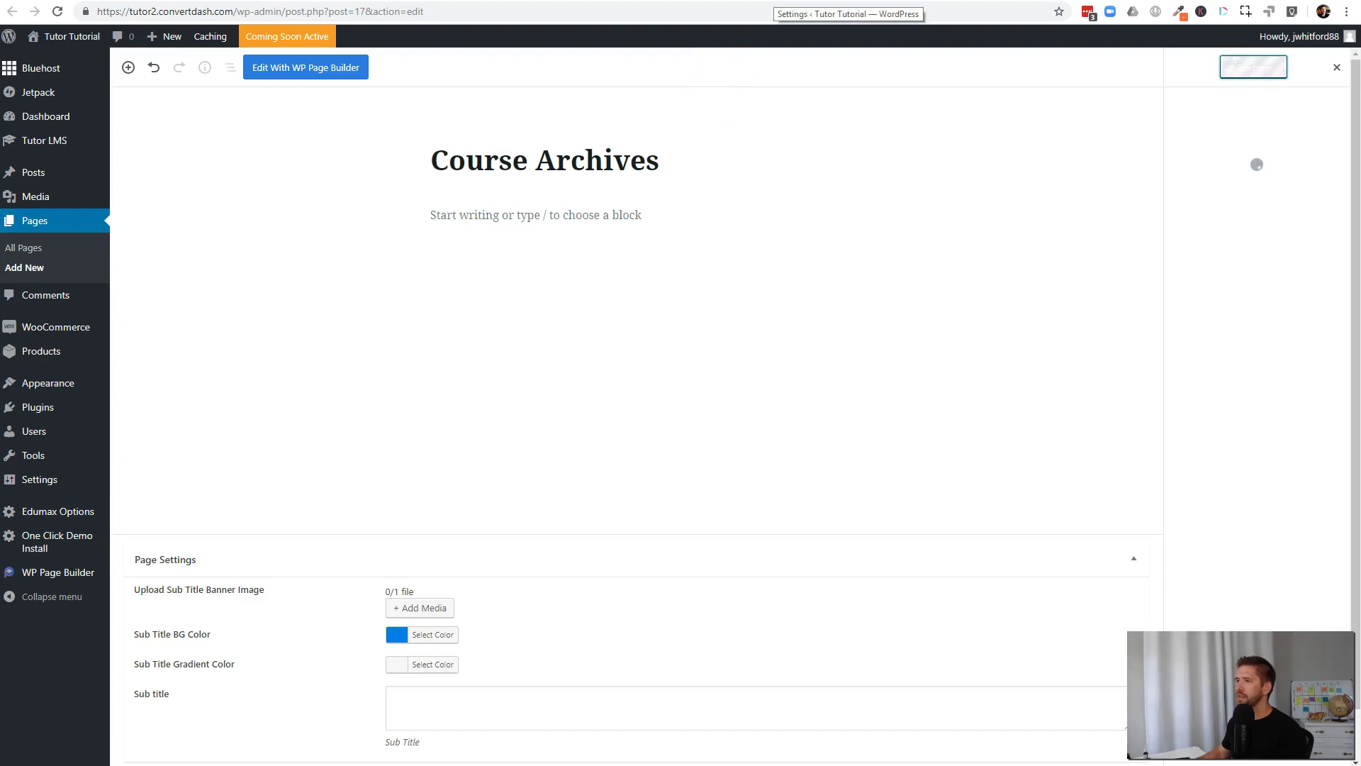
pyautogui.click(849, 3)
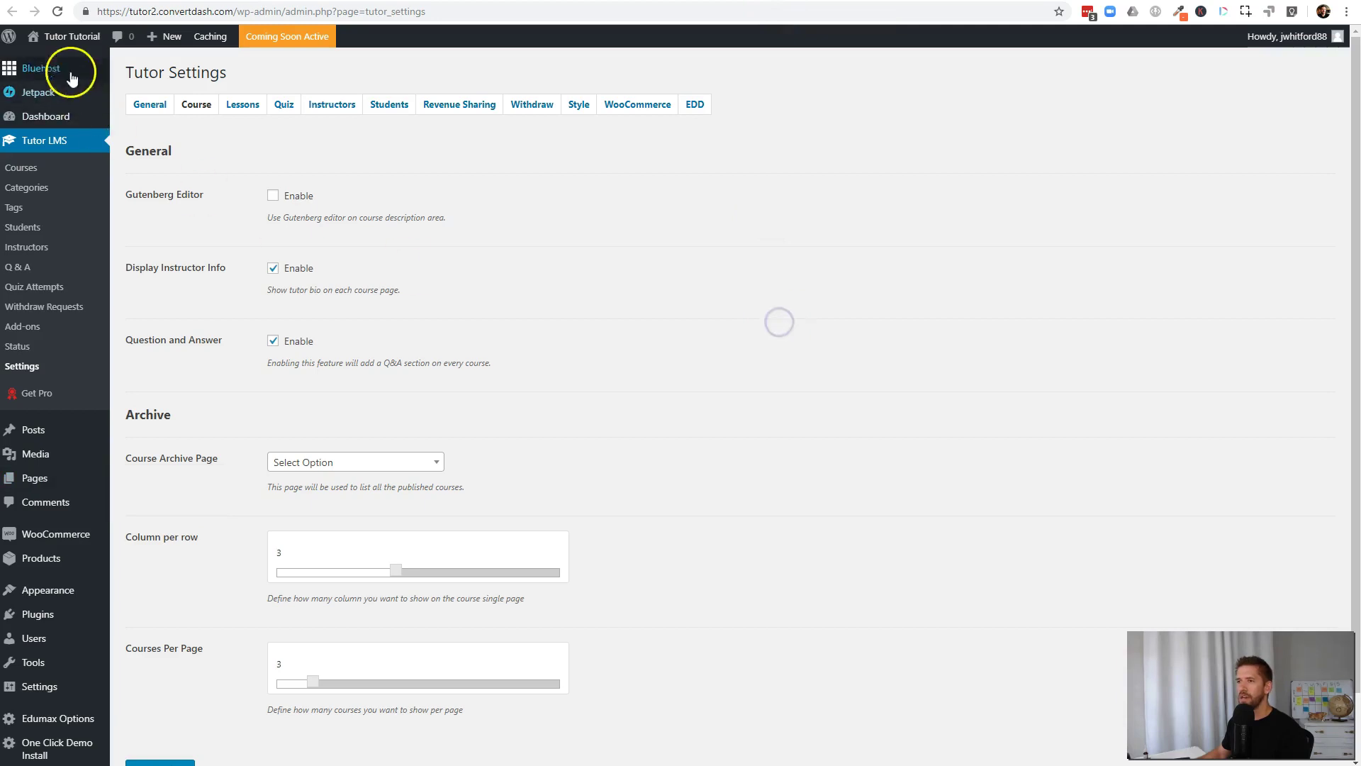
# - Reload the Course settings, choose 'Course Archives' as the Course Archive Page, and save
pyautogui.click(58, 12)
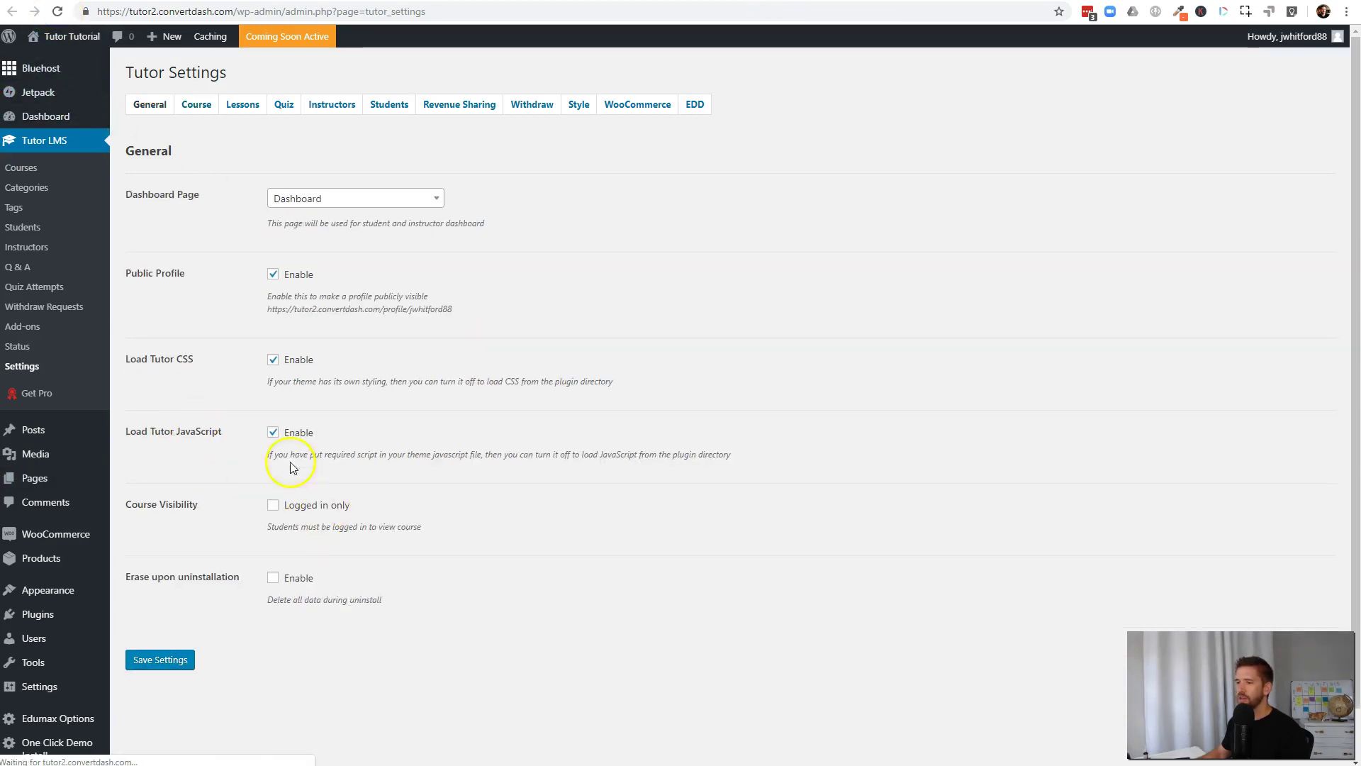
pyautogui.click(197, 105)
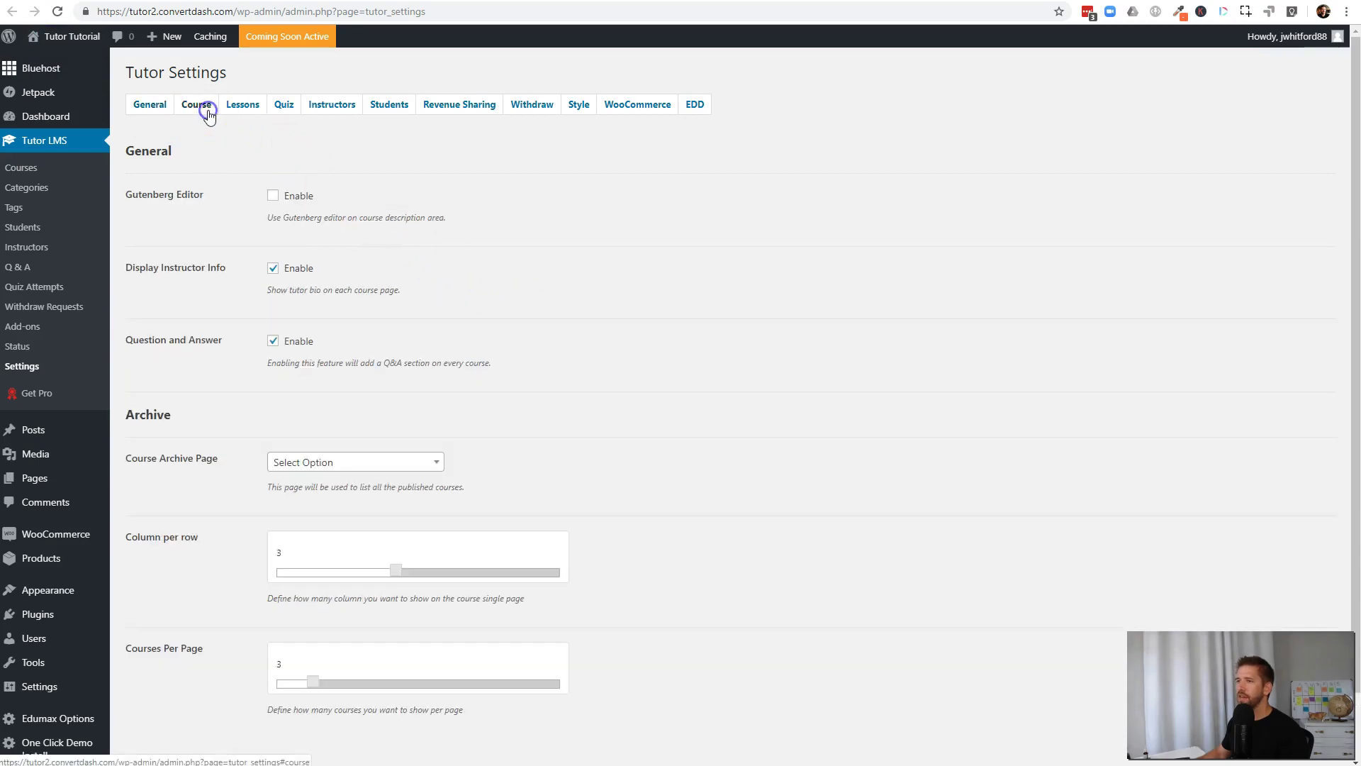
pyautogui.click(428, 470)
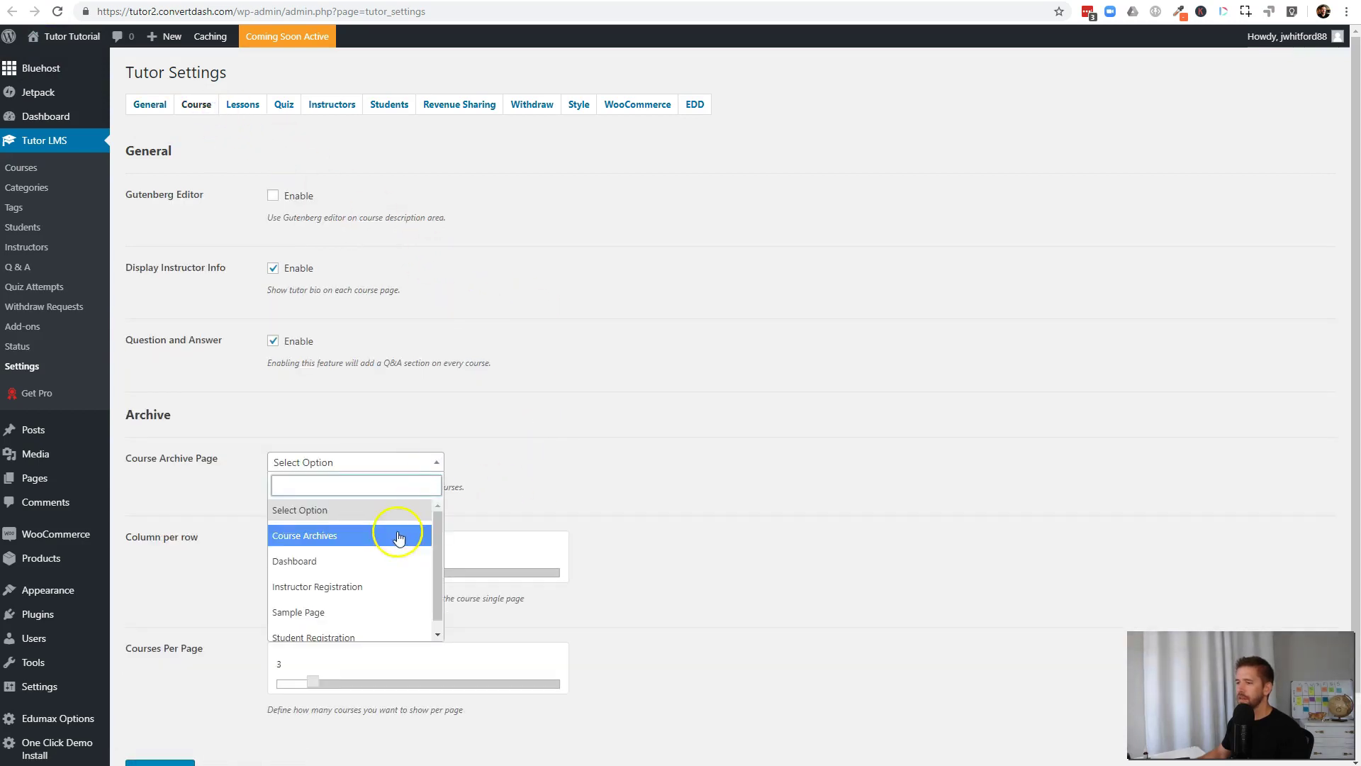
pyautogui.click(394, 534)
pyautogui.scroll(-1, 740, 515)
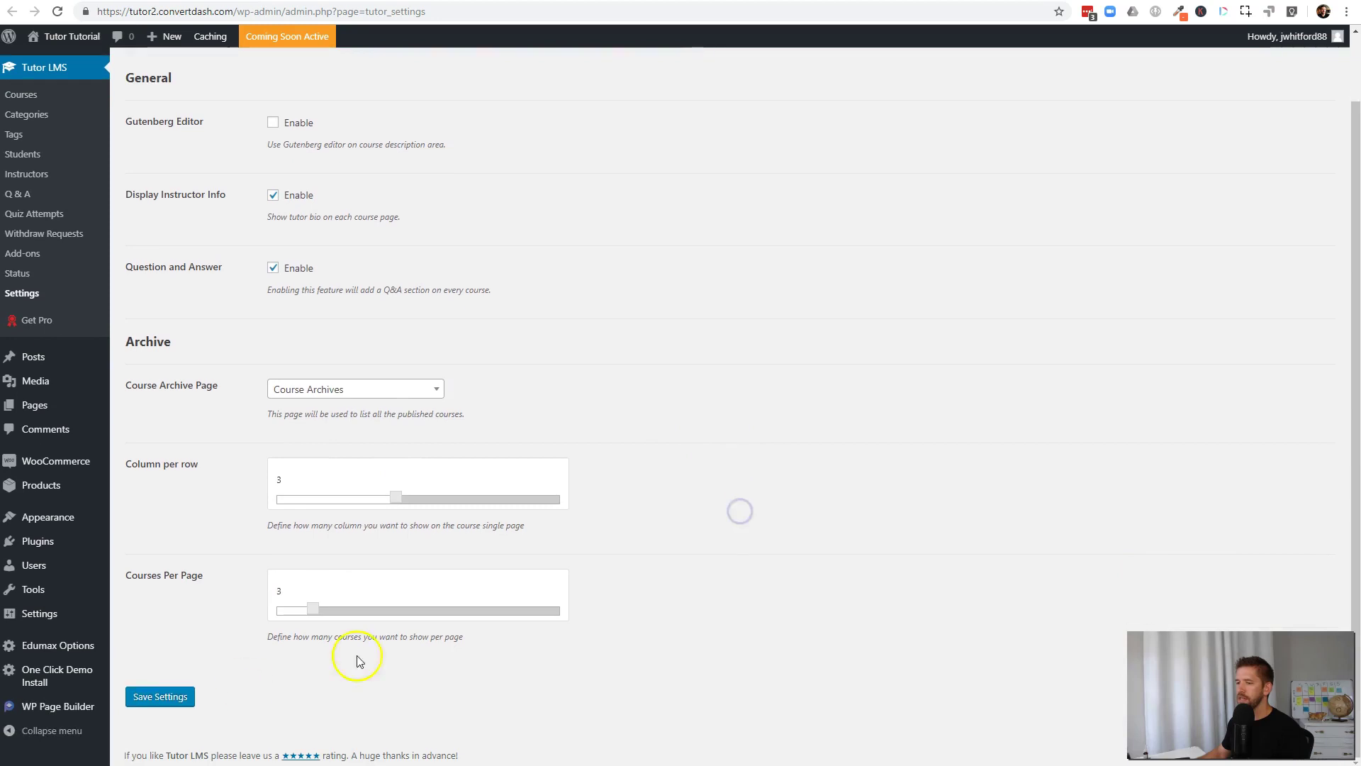
pyautogui.click(167, 696)
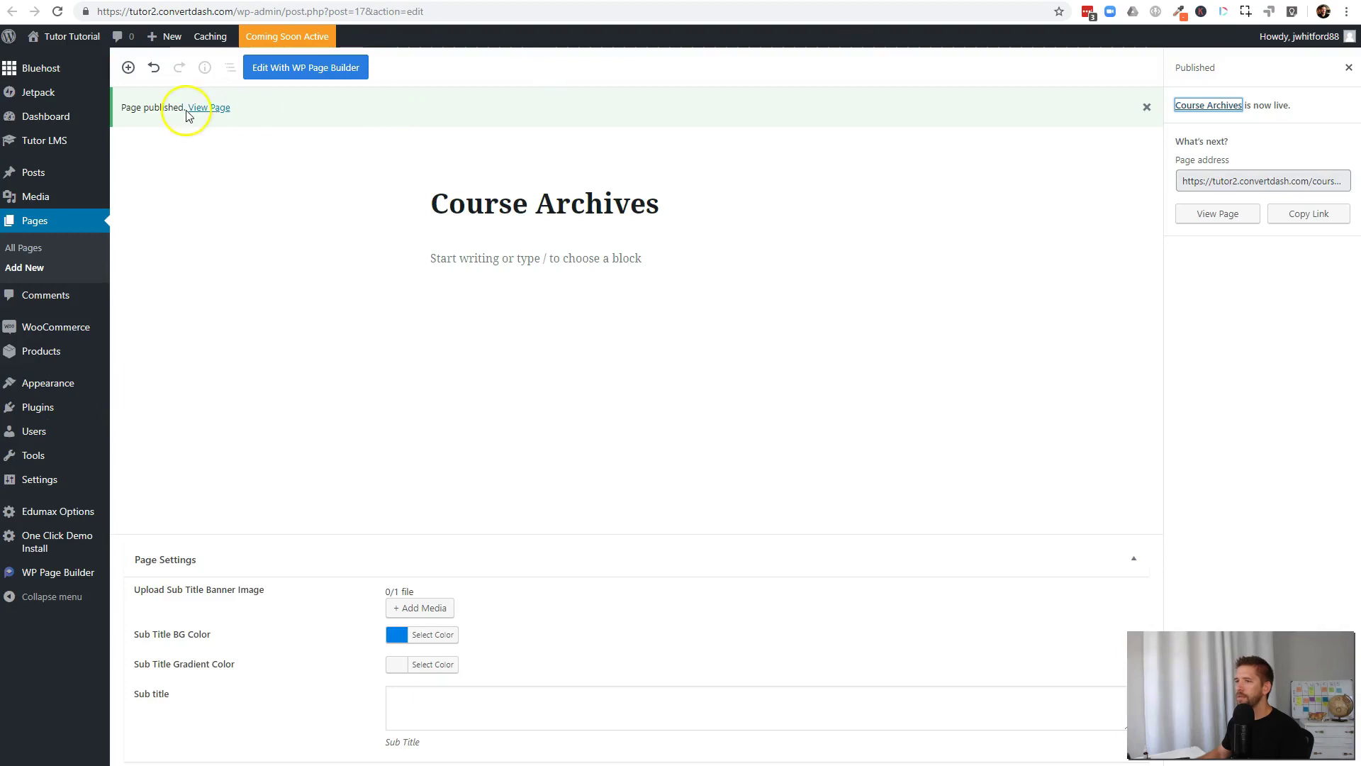
pyautogui.rightClick(189, 113)
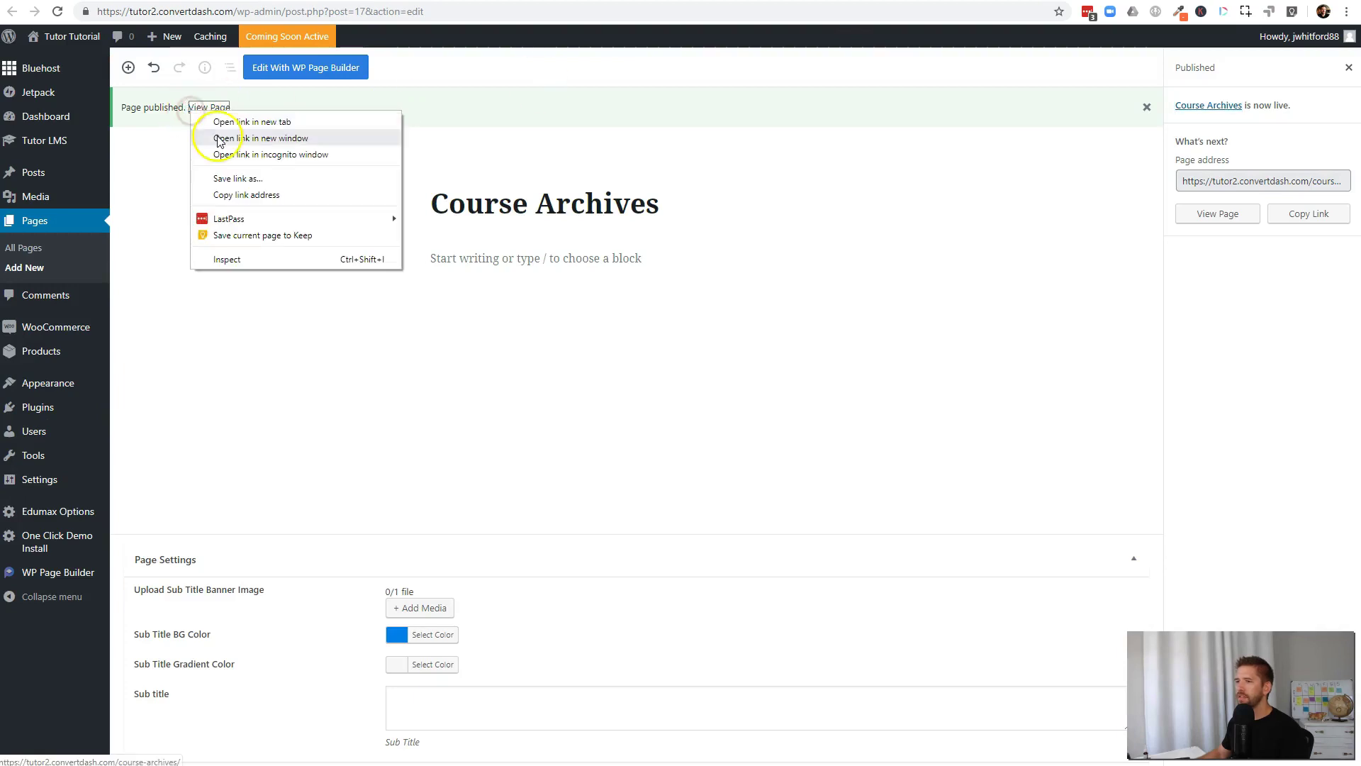
pyautogui.click(236, 122)
pyautogui.hotkey('ctrl', 'Tab')
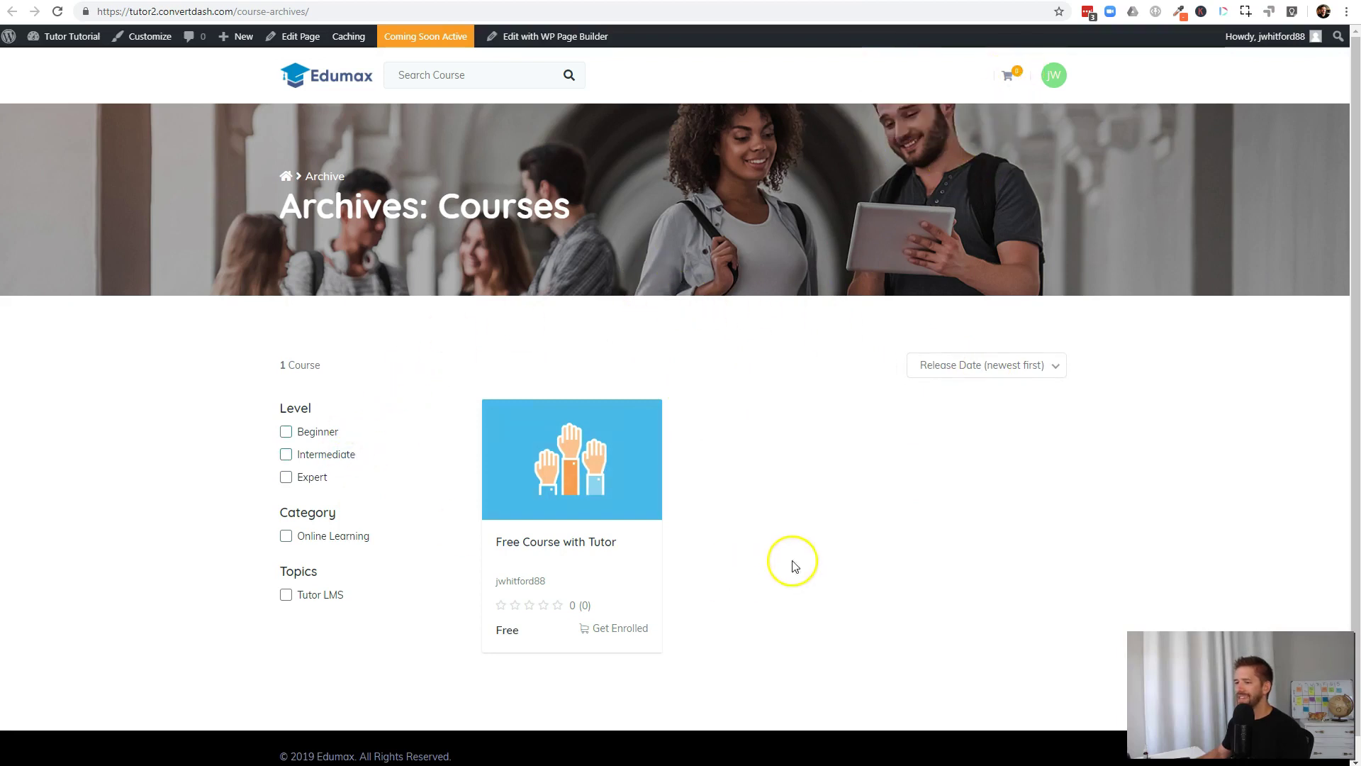
pyautogui.click(286, 596)
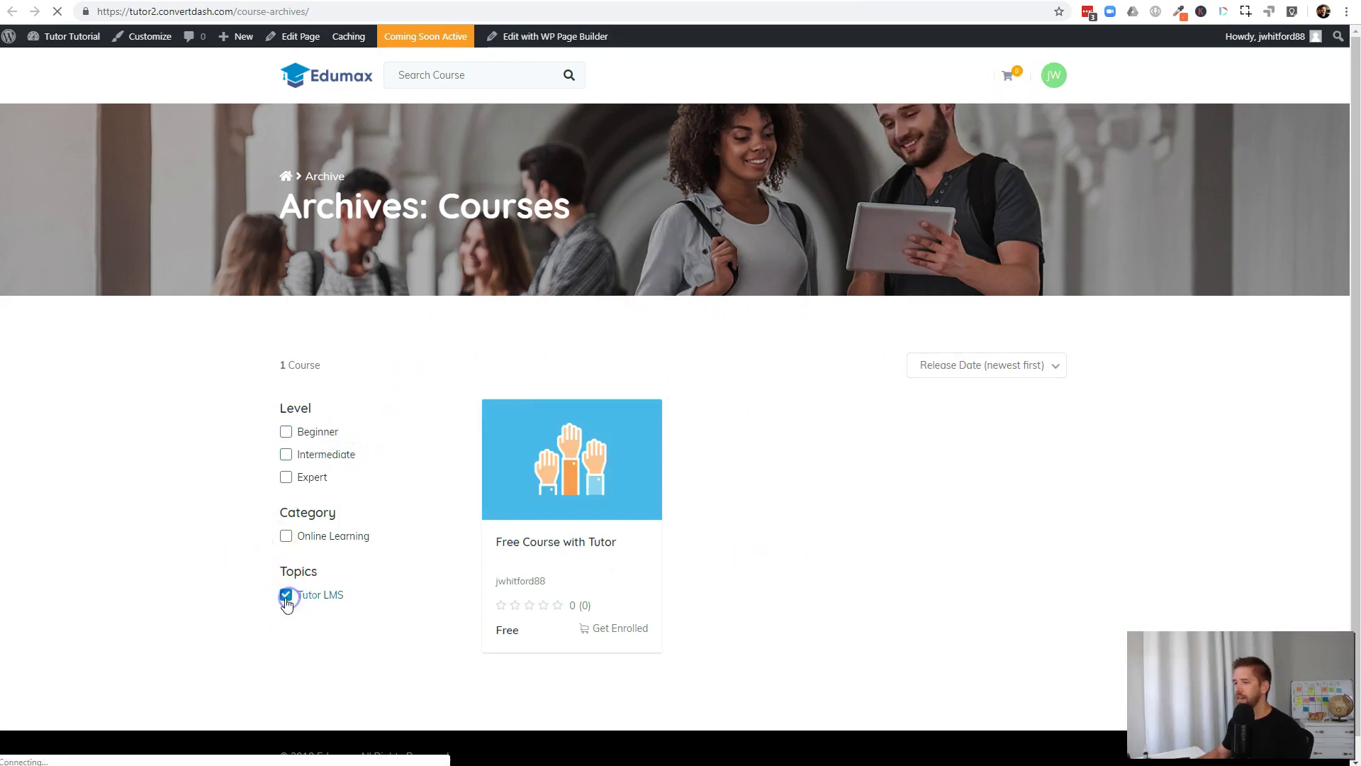
pyautogui.click(286, 597)
pyautogui.click(286, 536)
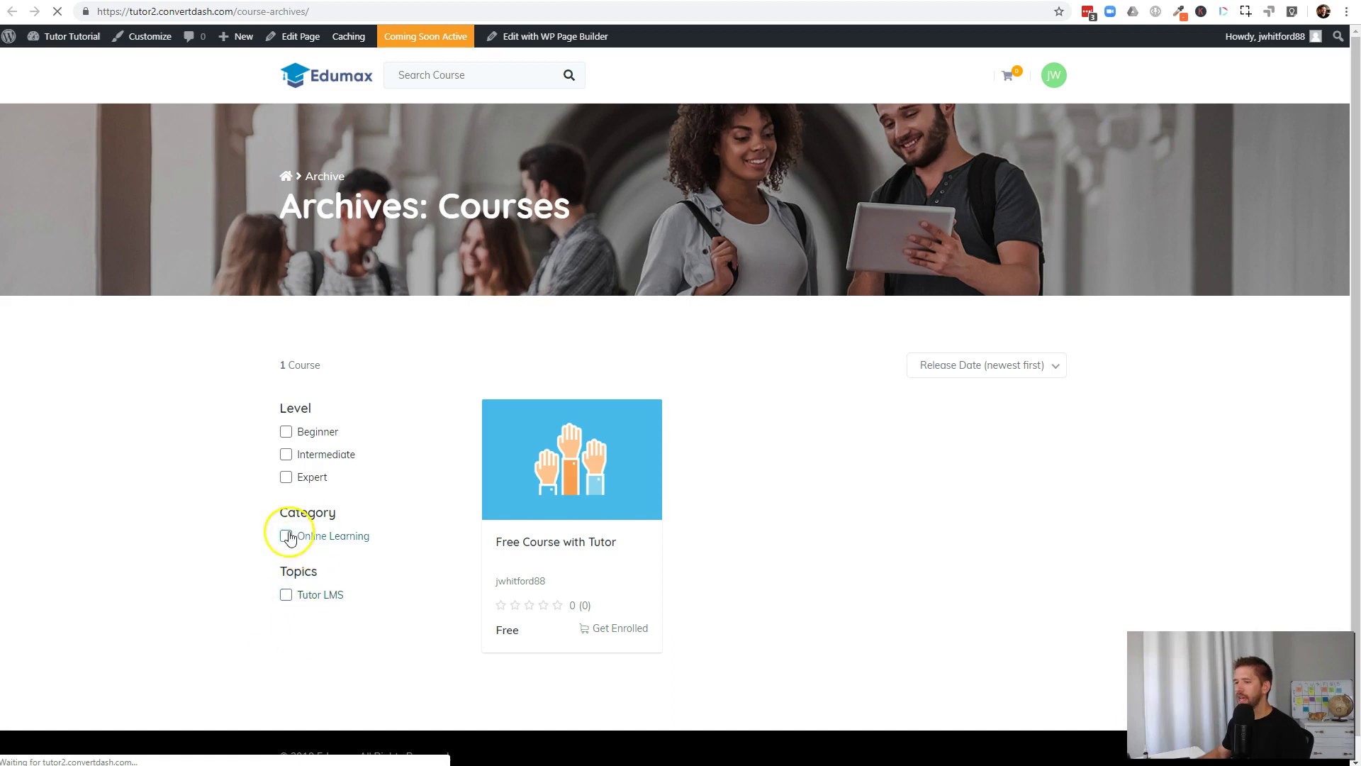
pyautogui.click(287, 433)
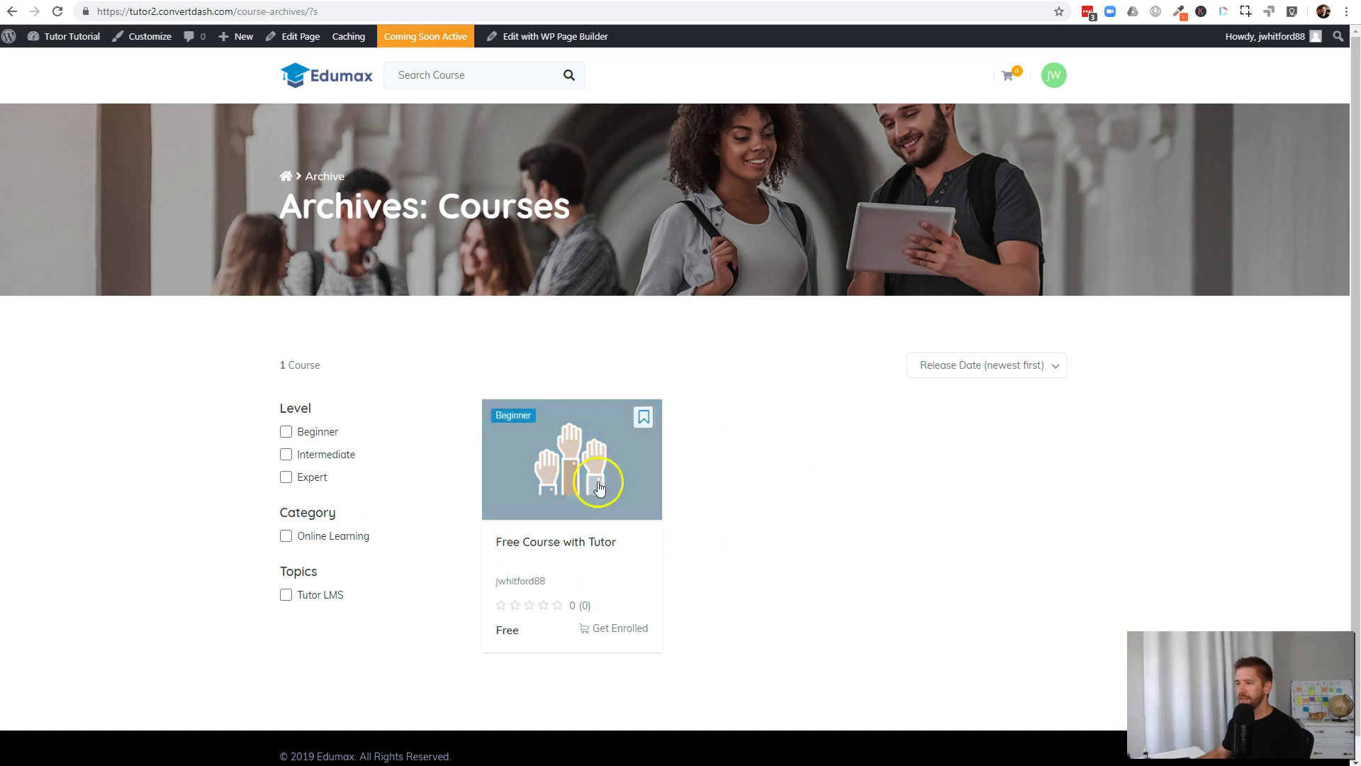
pyautogui.click(596, 486)
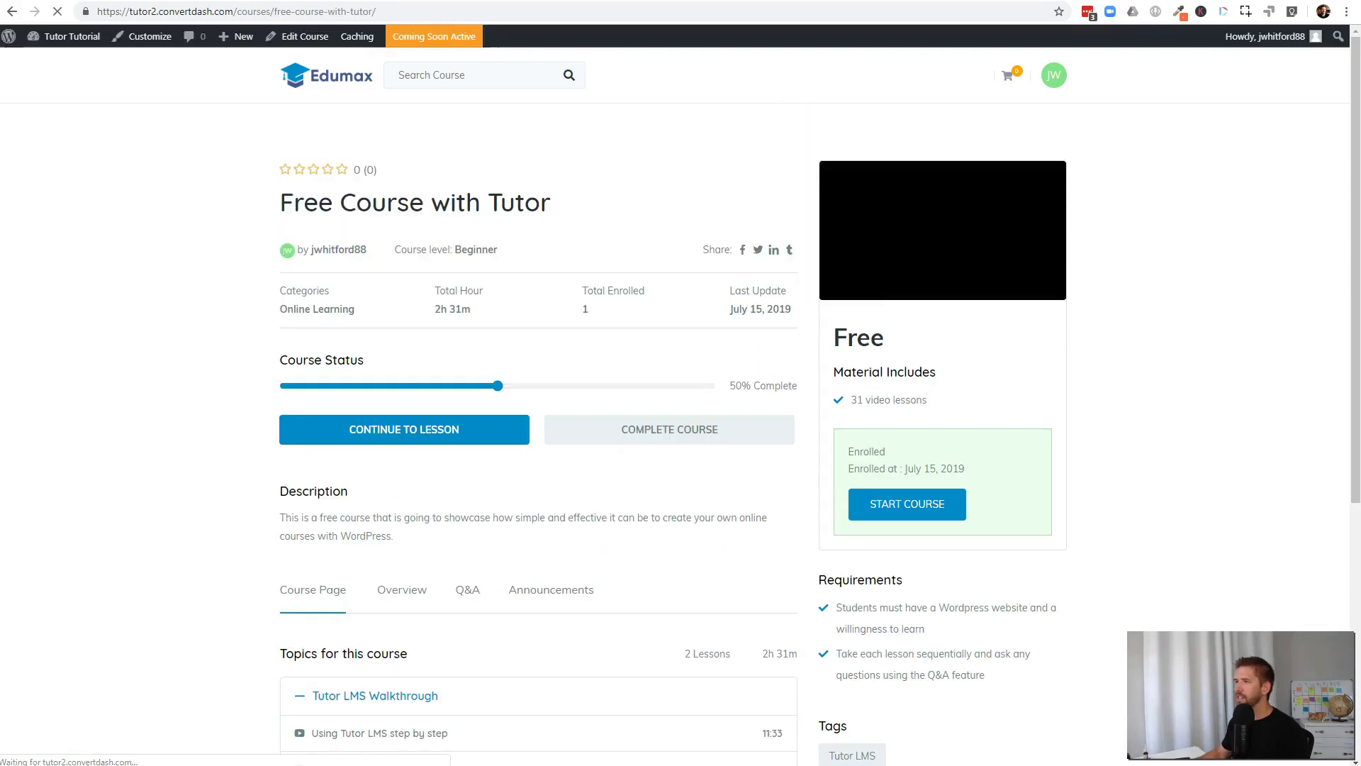
pyautogui.hotkey('ctrl', 'Tab')
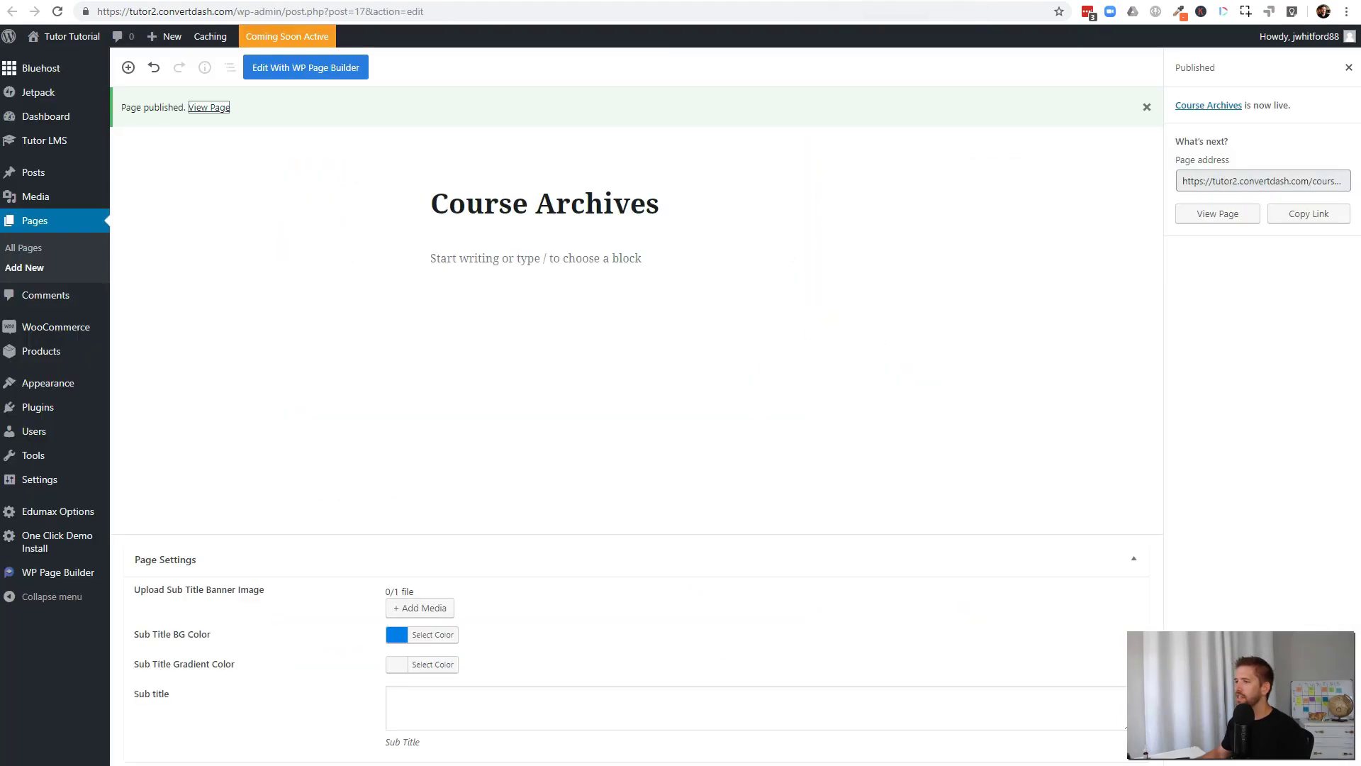
# - Add the Course Archives page to Main Menu, save the menu, and visit the live site
pyautogui.hotkey('ctrl', 'Tab')
pyautogui.hotkey('ctrl', 'Tab')
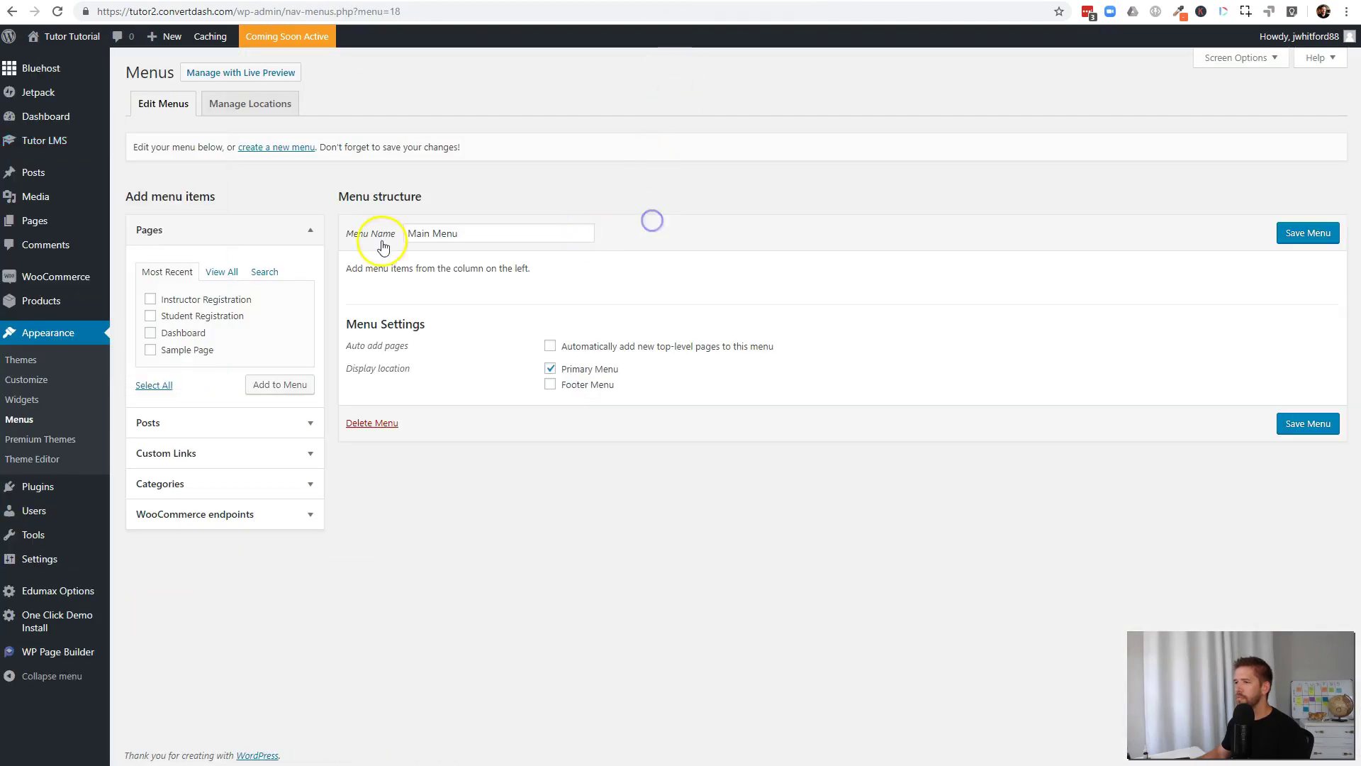
pyautogui.click(1324, 233)
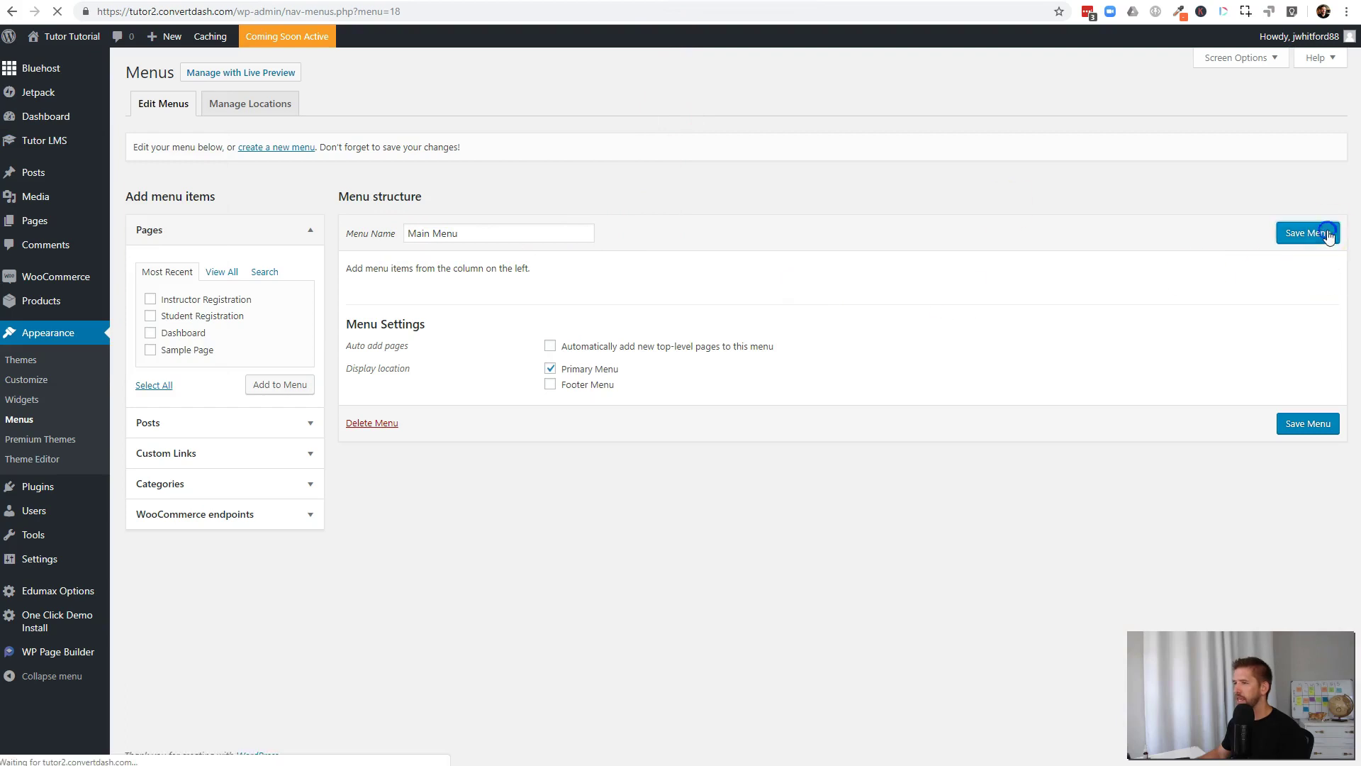
pyautogui.click(59, 15)
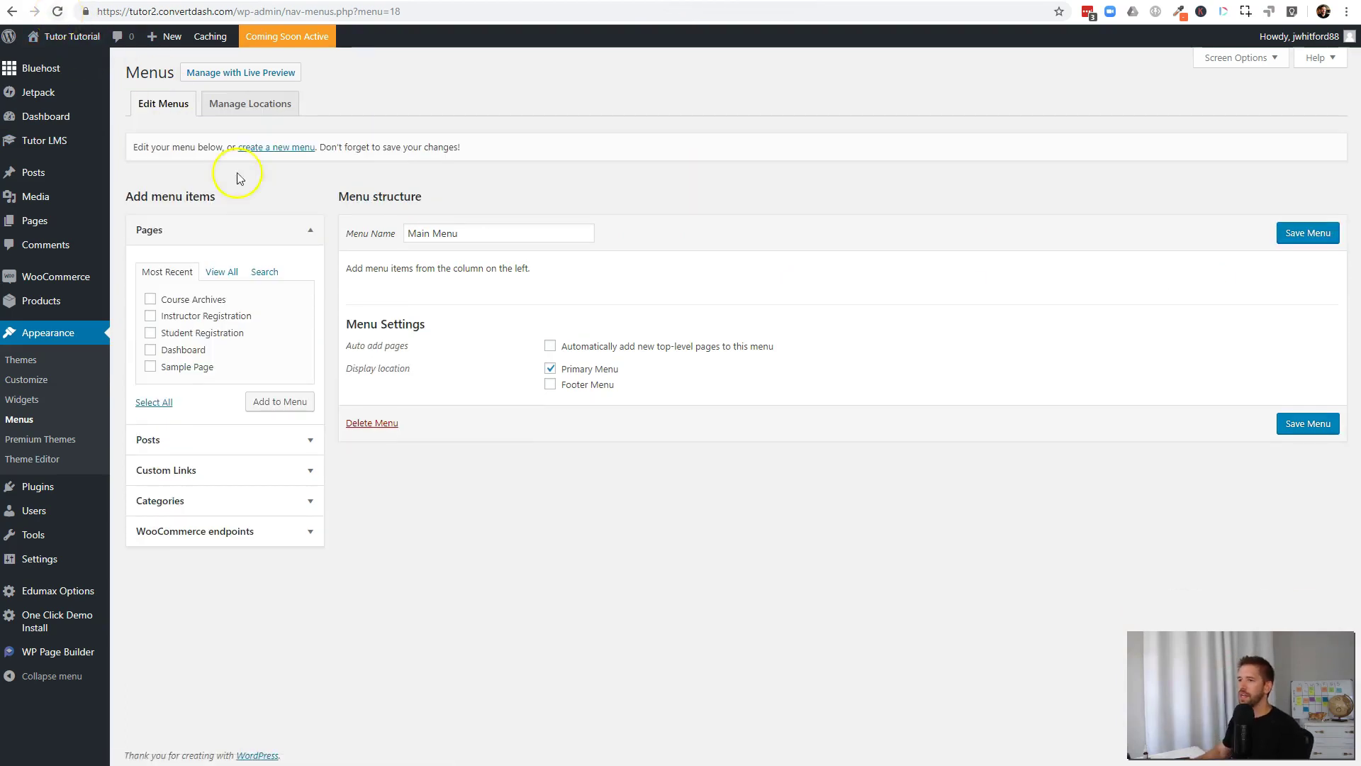
pyautogui.click(153, 300)
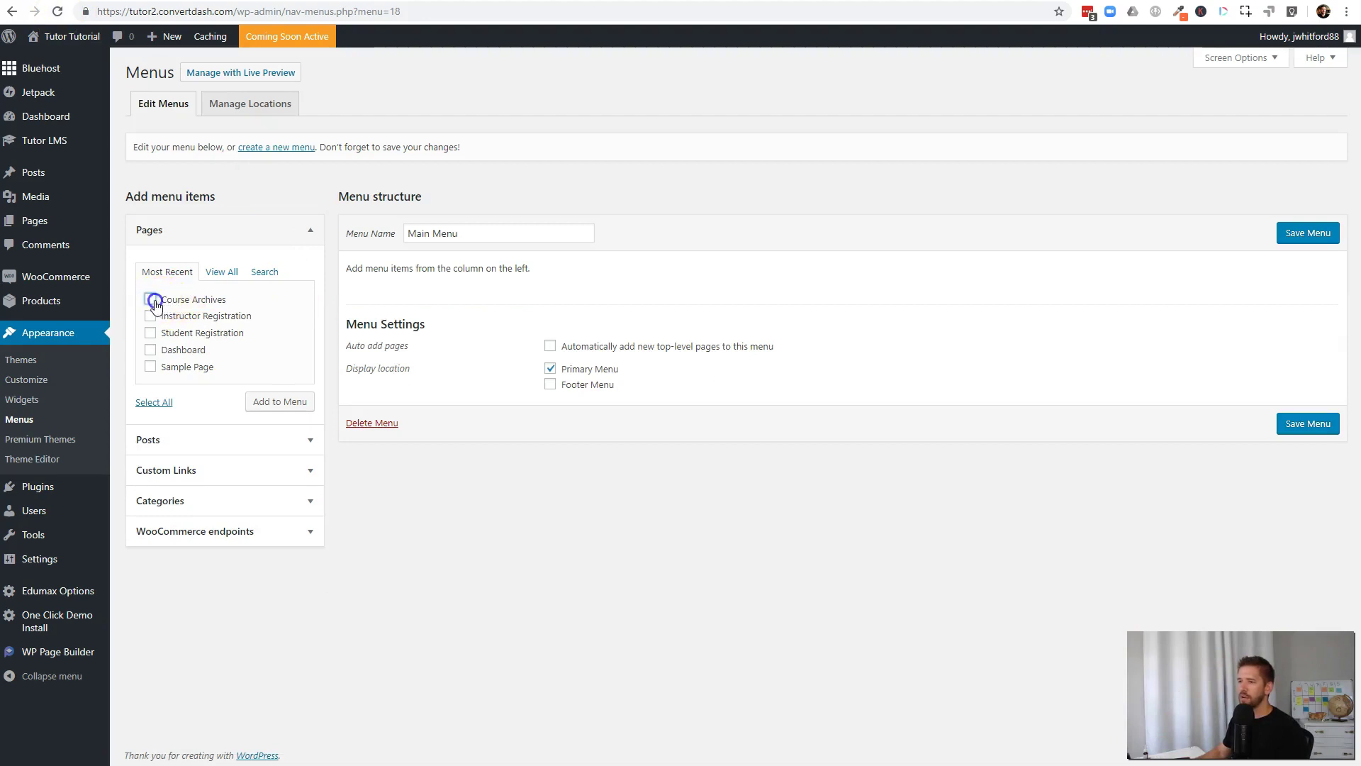
pyautogui.click(259, 401)
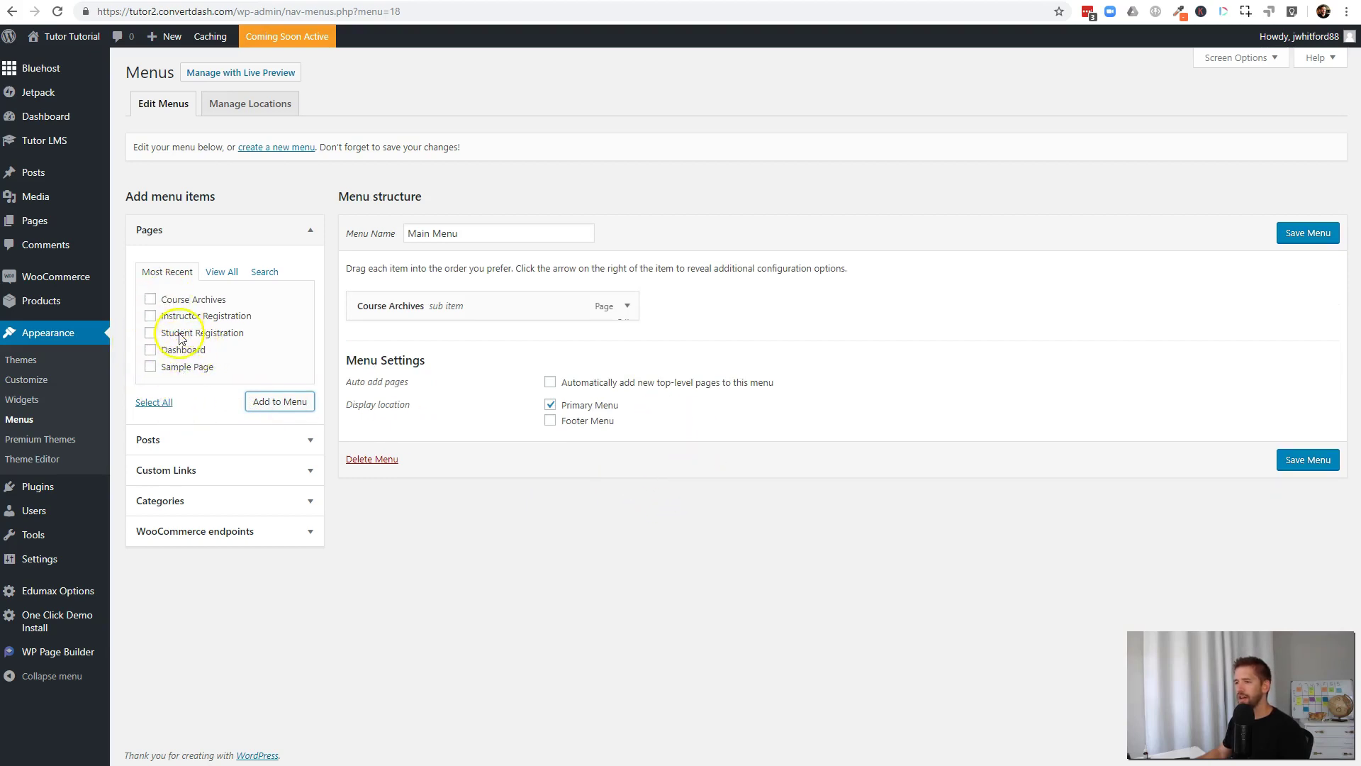
pyautogui.click(569, 560)
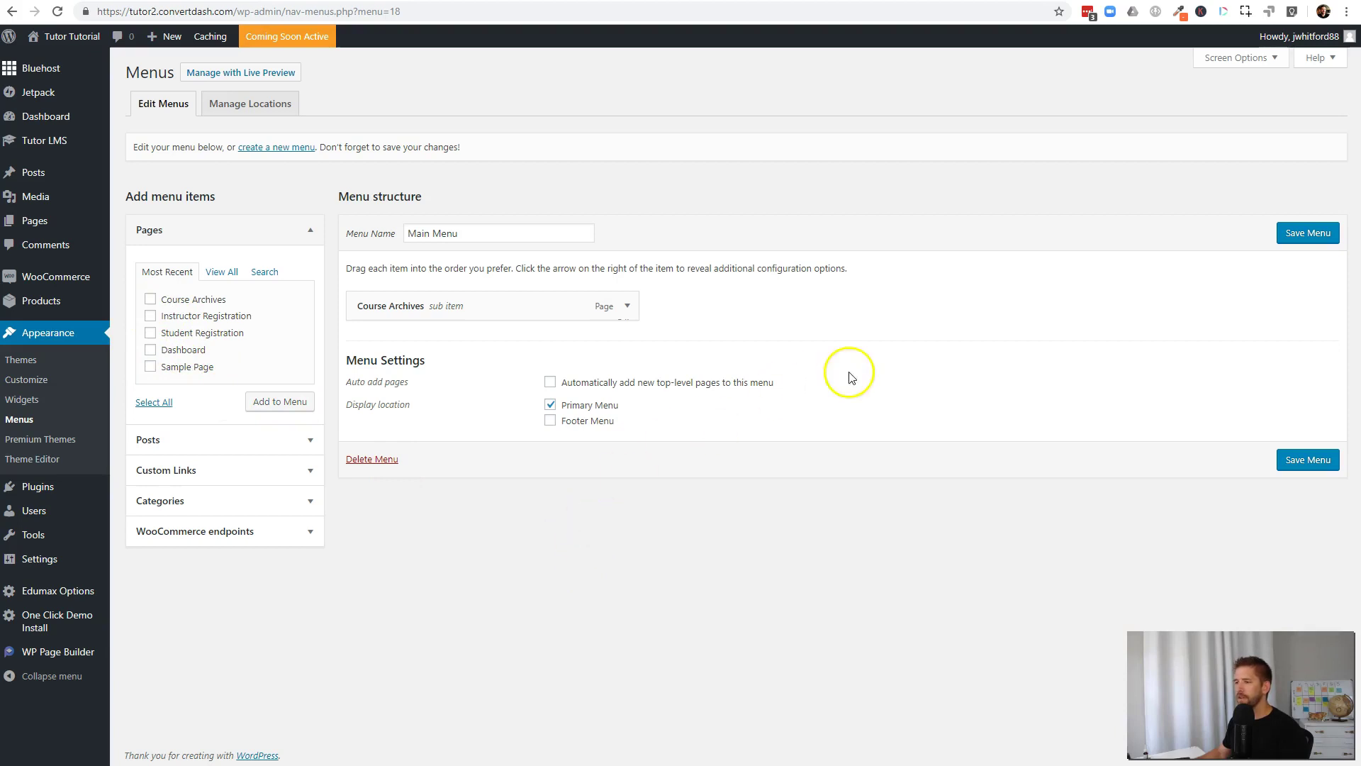
pyautogui.click(1293, 232)
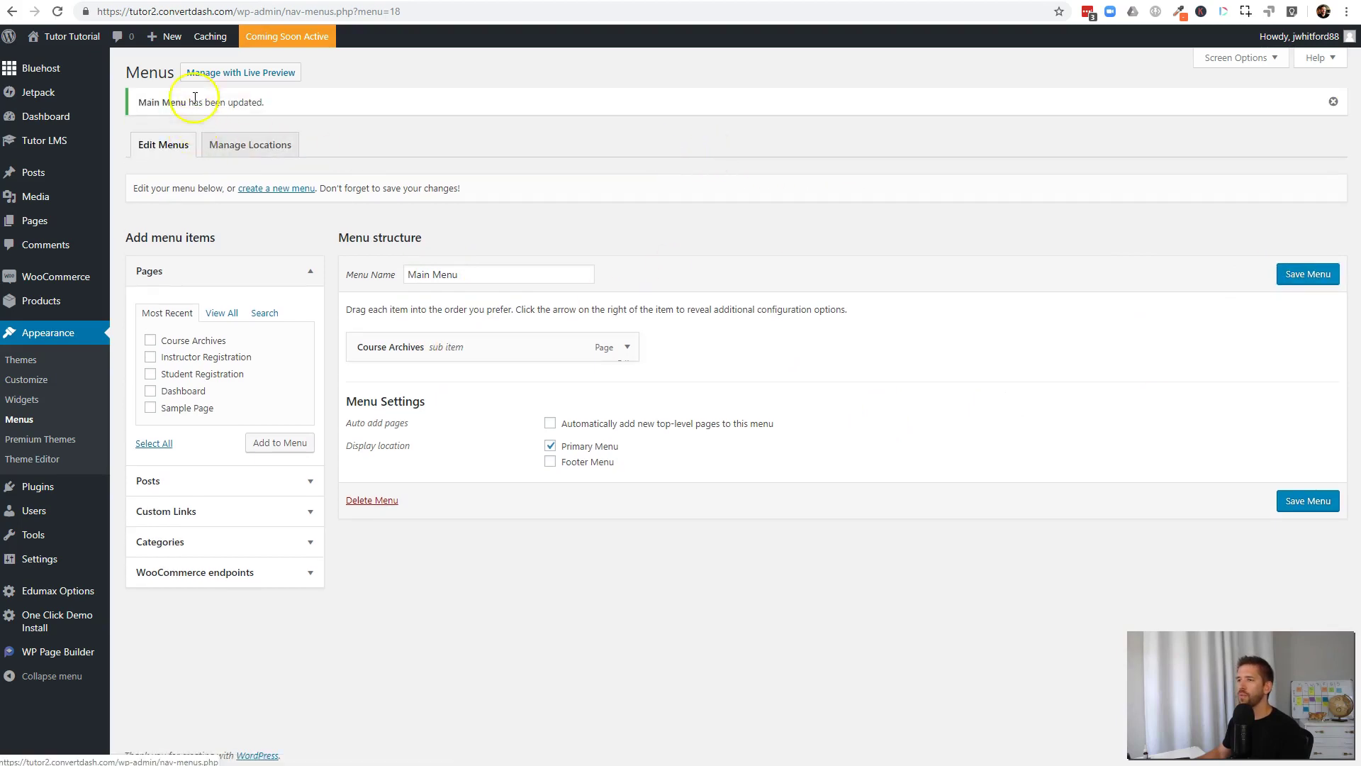
pyautogui.click(61, 59)
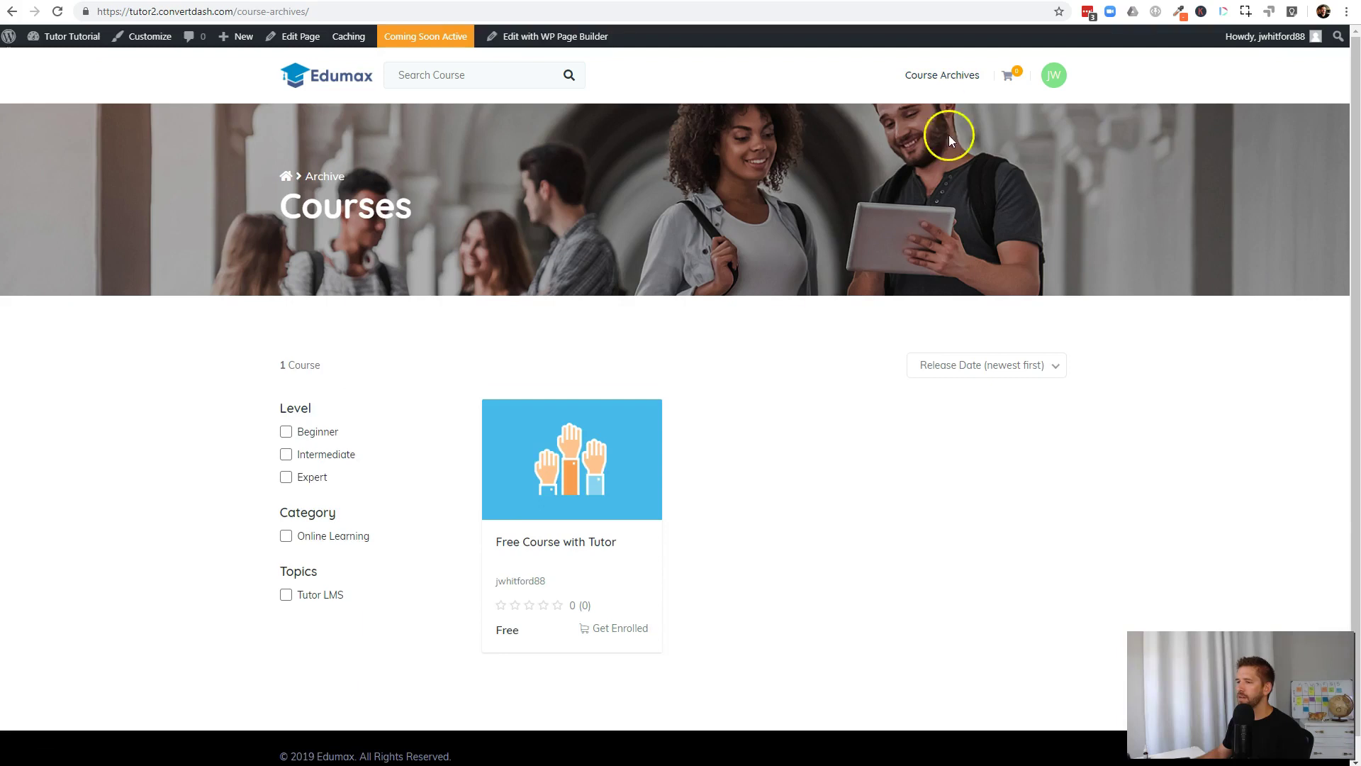
# - Look over the Course Archives page listing the Free Course with Tutor and its filters
pyautogui.moveTo(1057, 81)
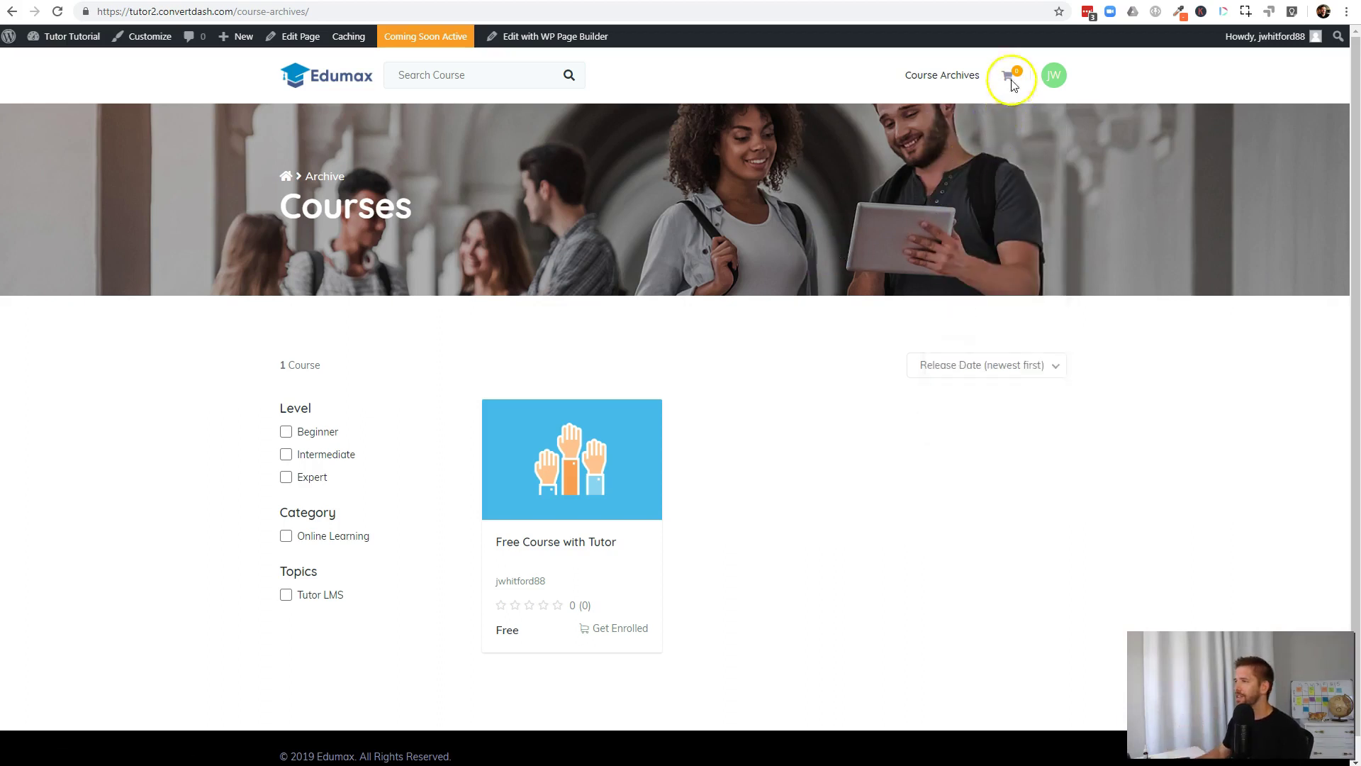
pyautogui.moveTo(596, 447)
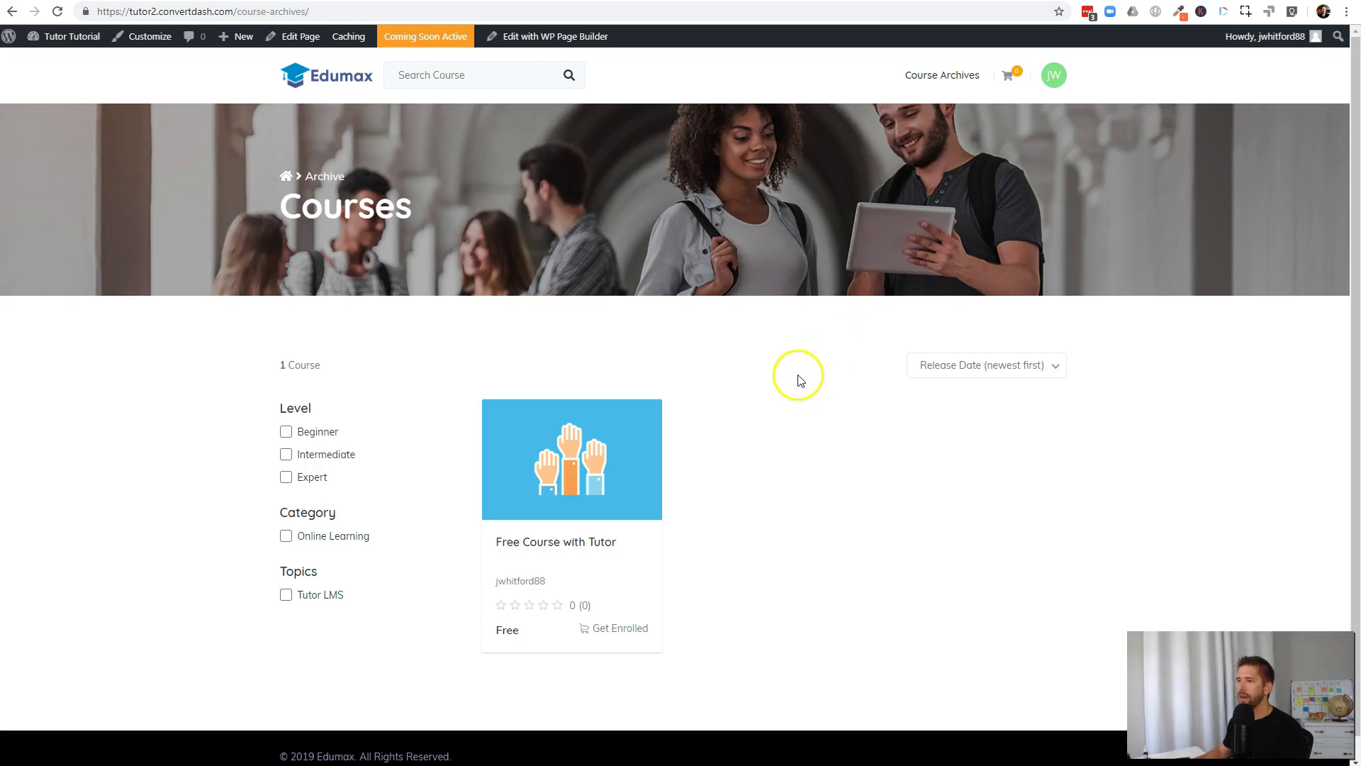
# - Launch the site from the Coming Soon status page so it goes live
pyautogui.click(428, 43)
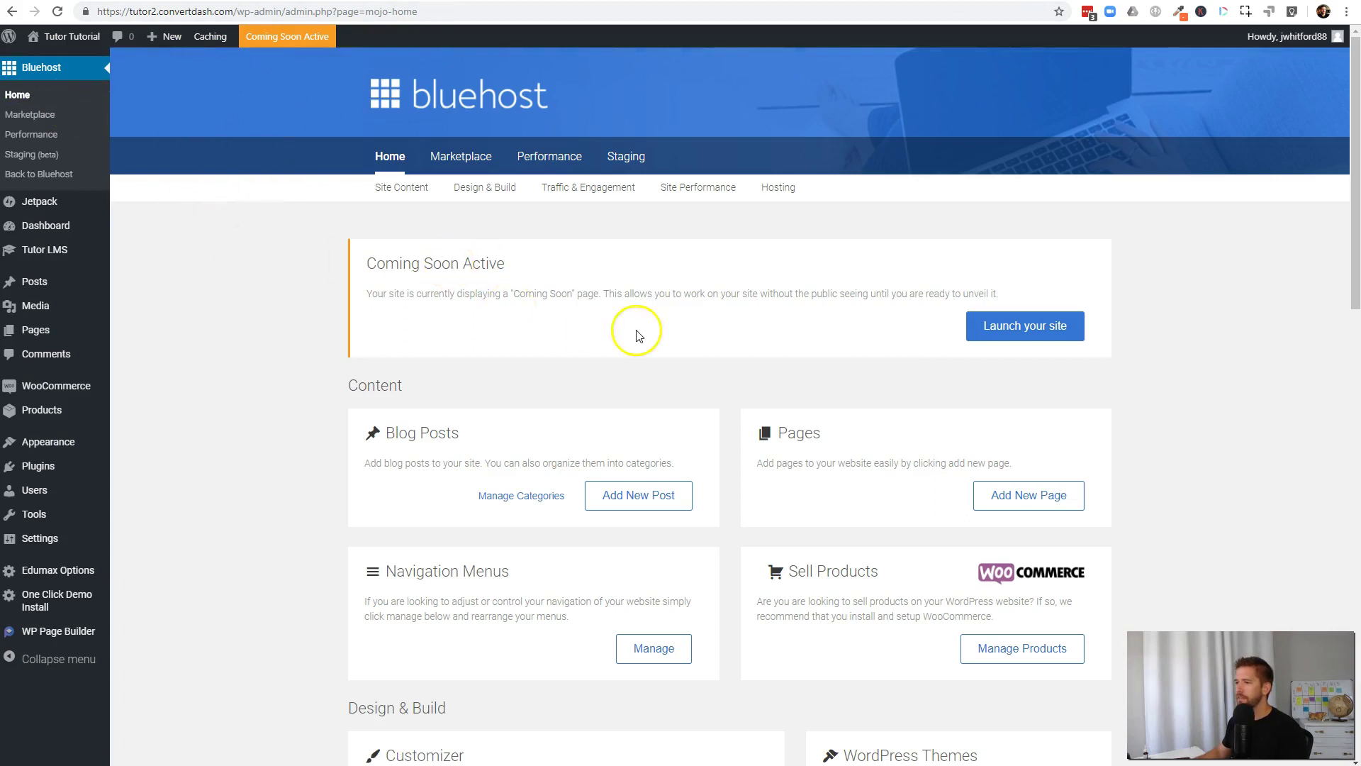
pyautogui.click(1037, 330)
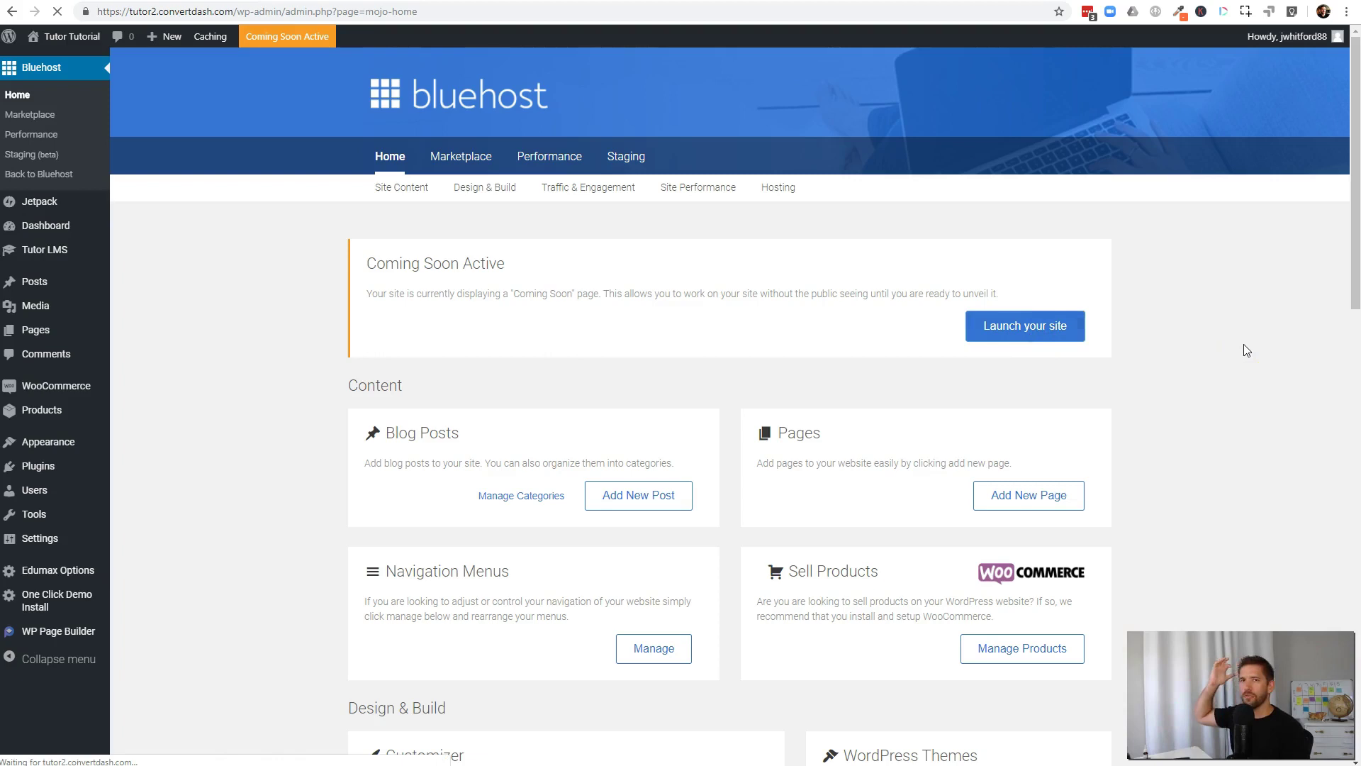
pyautogui.click(778, 214)
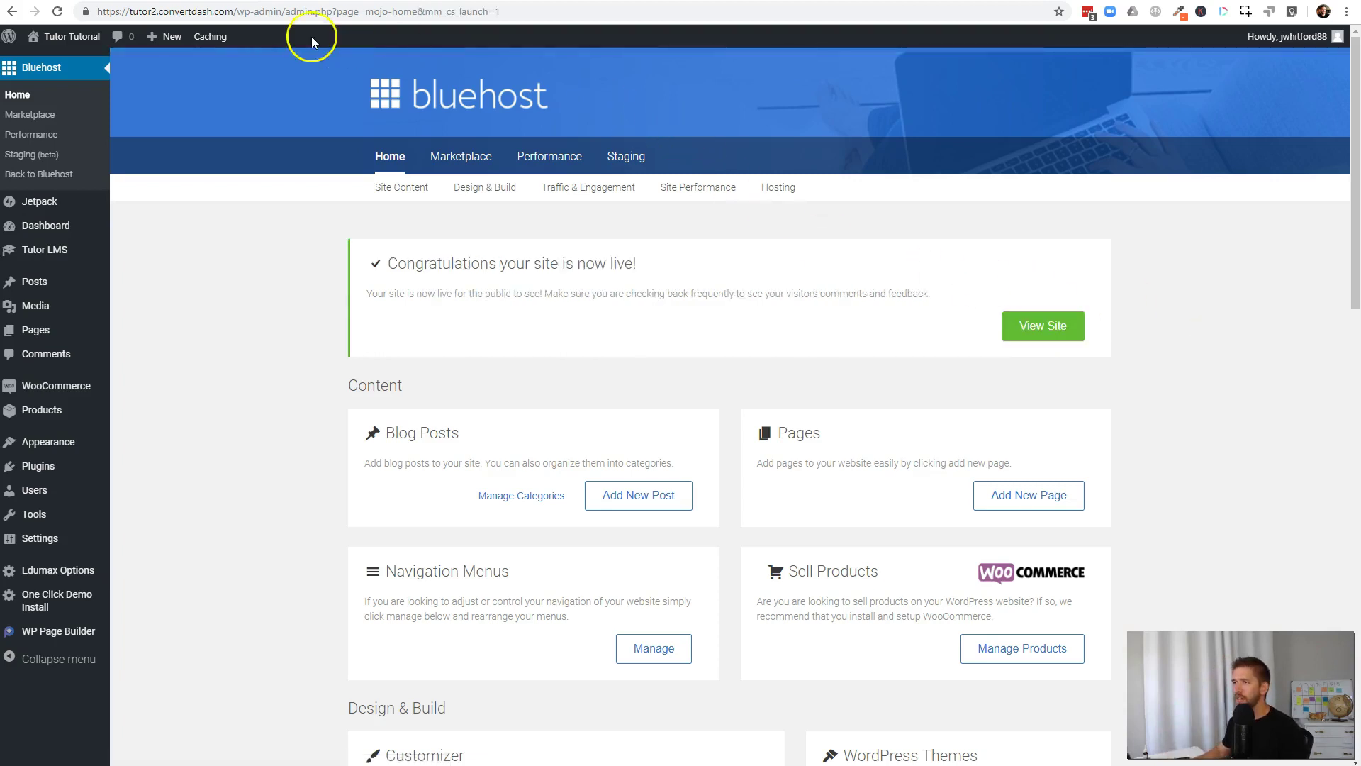
# - Open the live site in a maximized private window
pyautogui.rightClick(1031, 328)
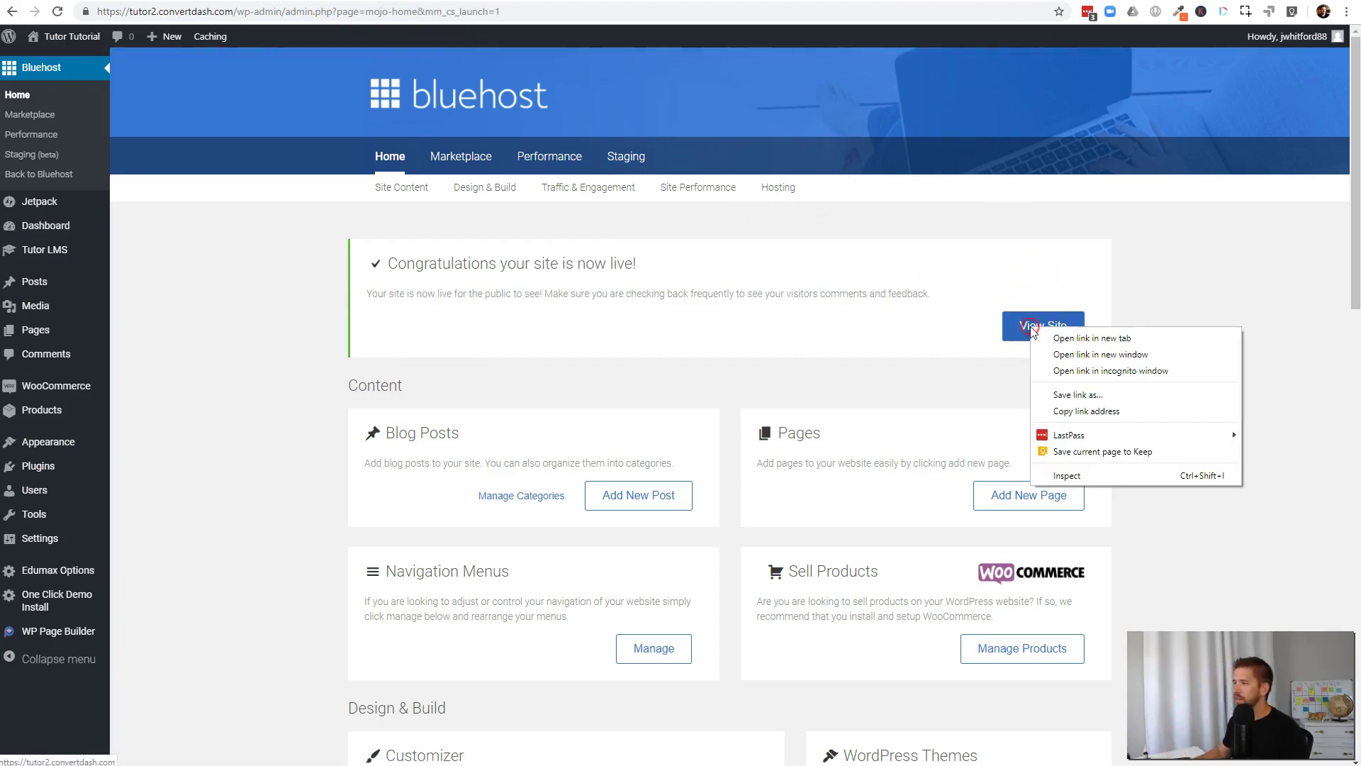
pyautogui.click(1059, 371)
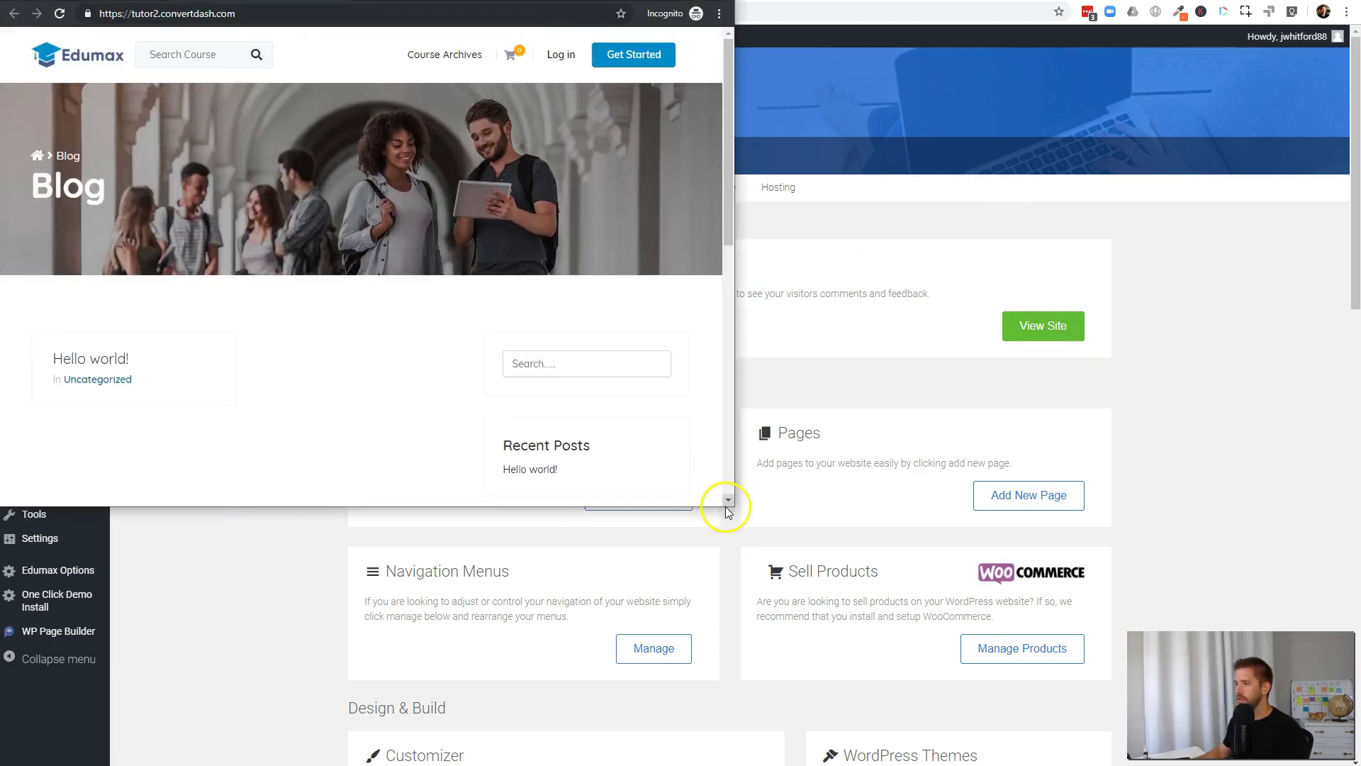
pyautogui.moveTo(725, 506); pyautogui.dragTo(1356, 764)
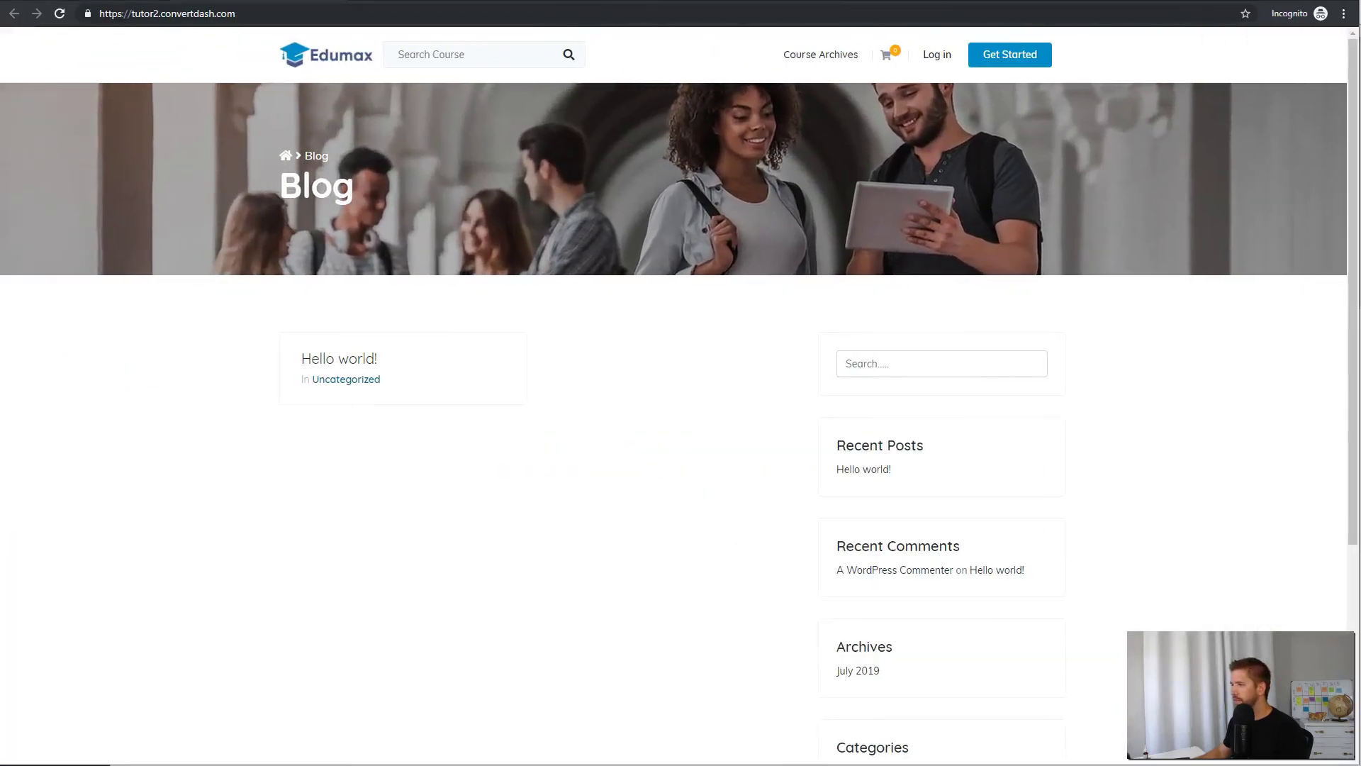
pyautogui.click(1254, 373)
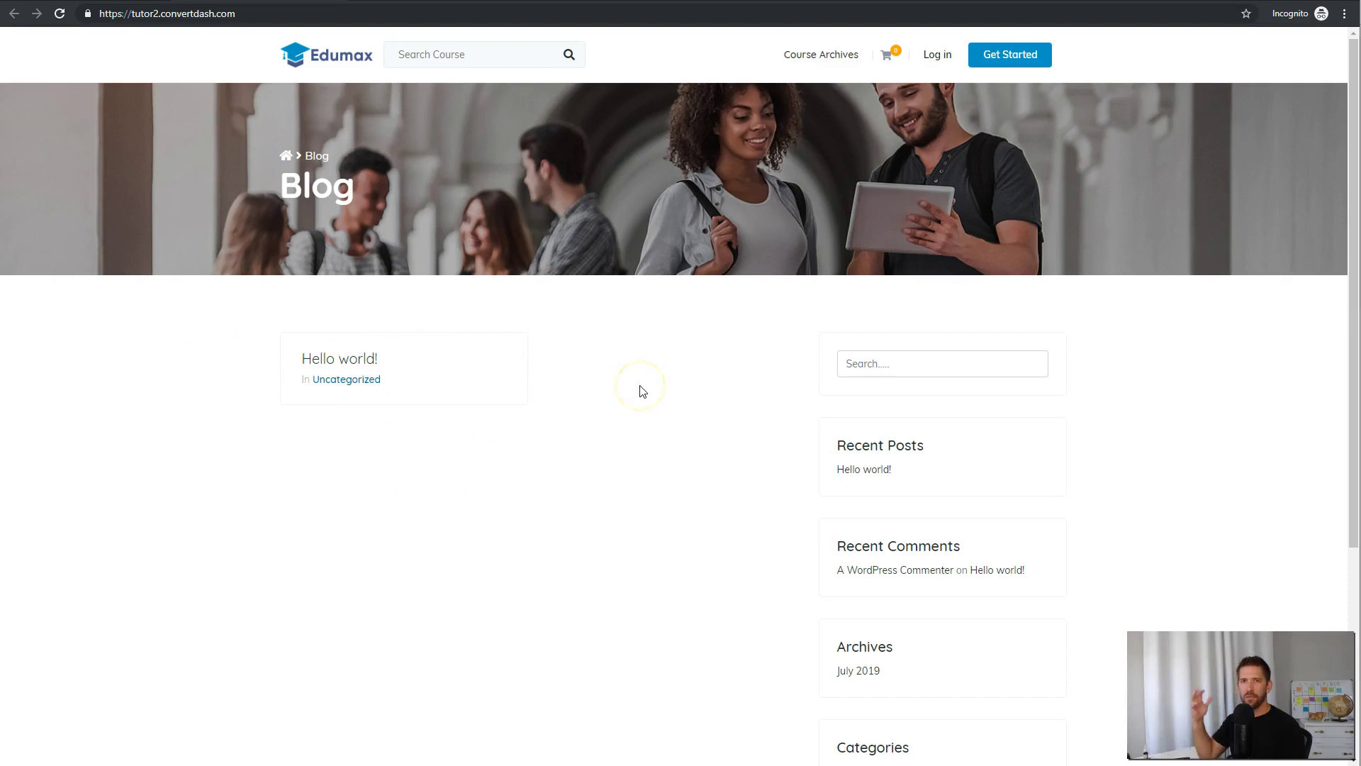
# - On Course Archives, filter courses by Beginner, try Intermediate, then return to Beginner
pyautogui.click(813, 65)
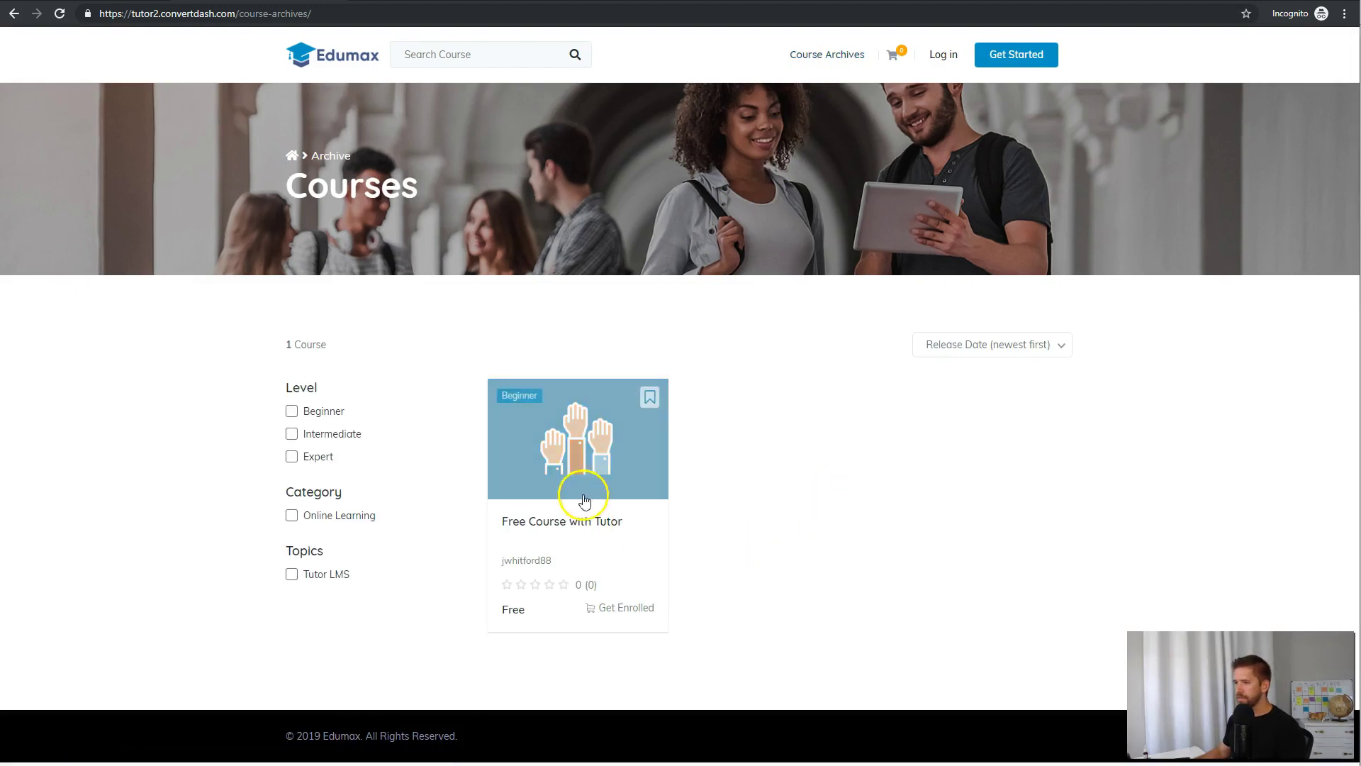
pyautogui.click(293, 413)
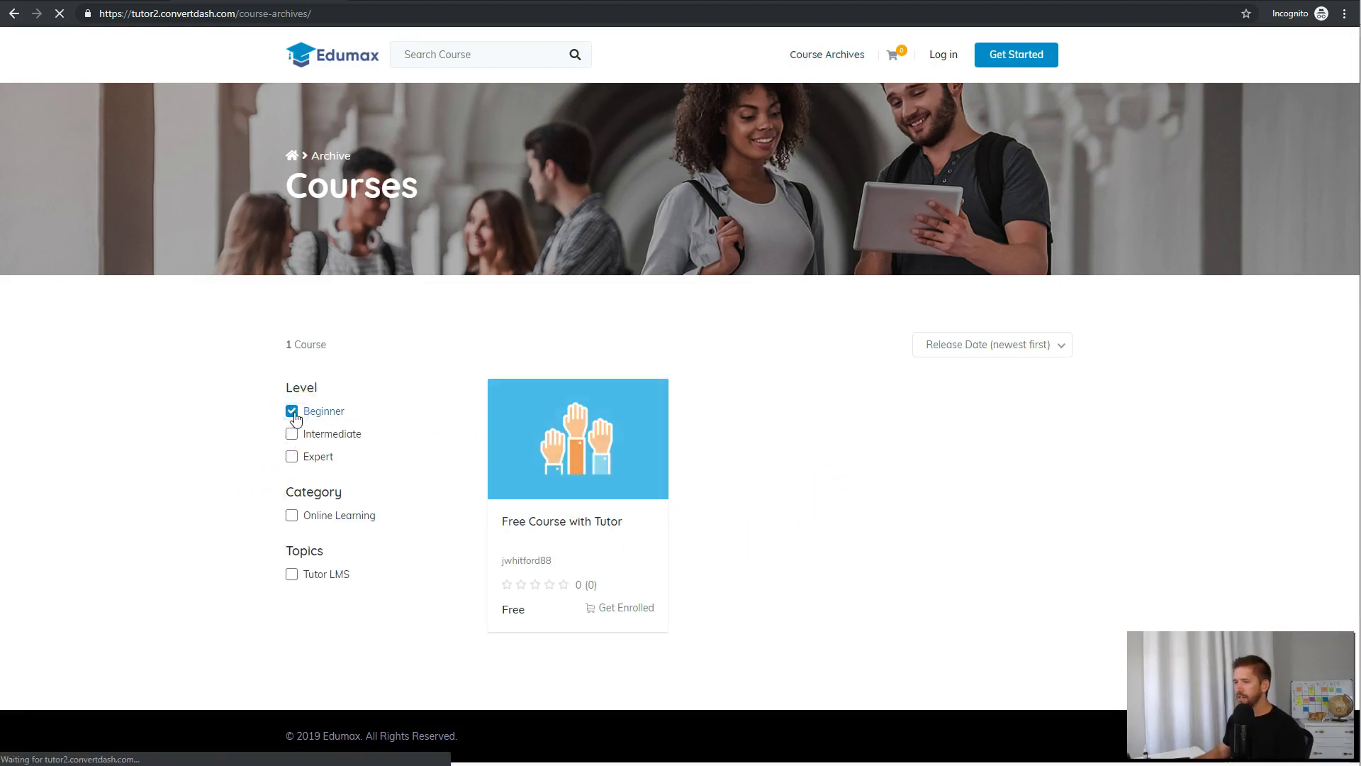
pyautogui.click(292, 434)
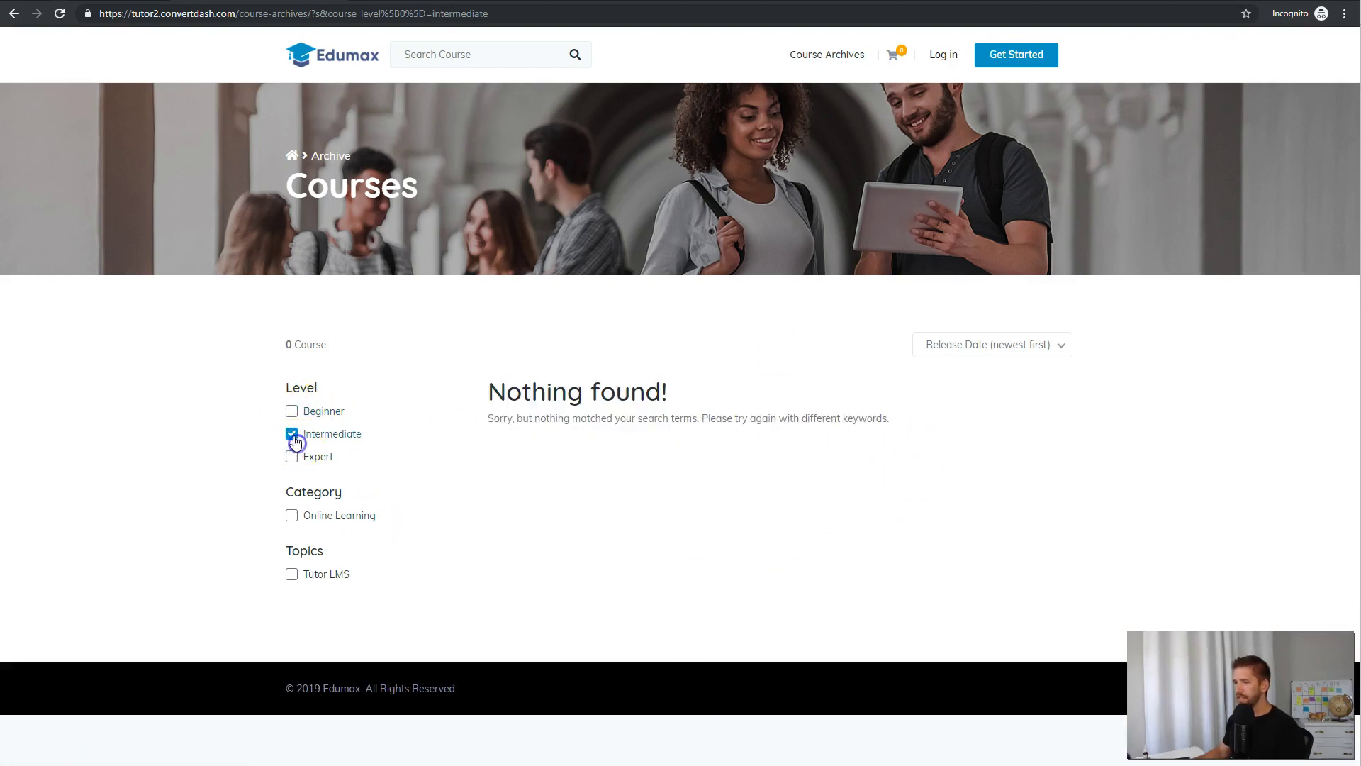
pyautogui.click(291, 411)
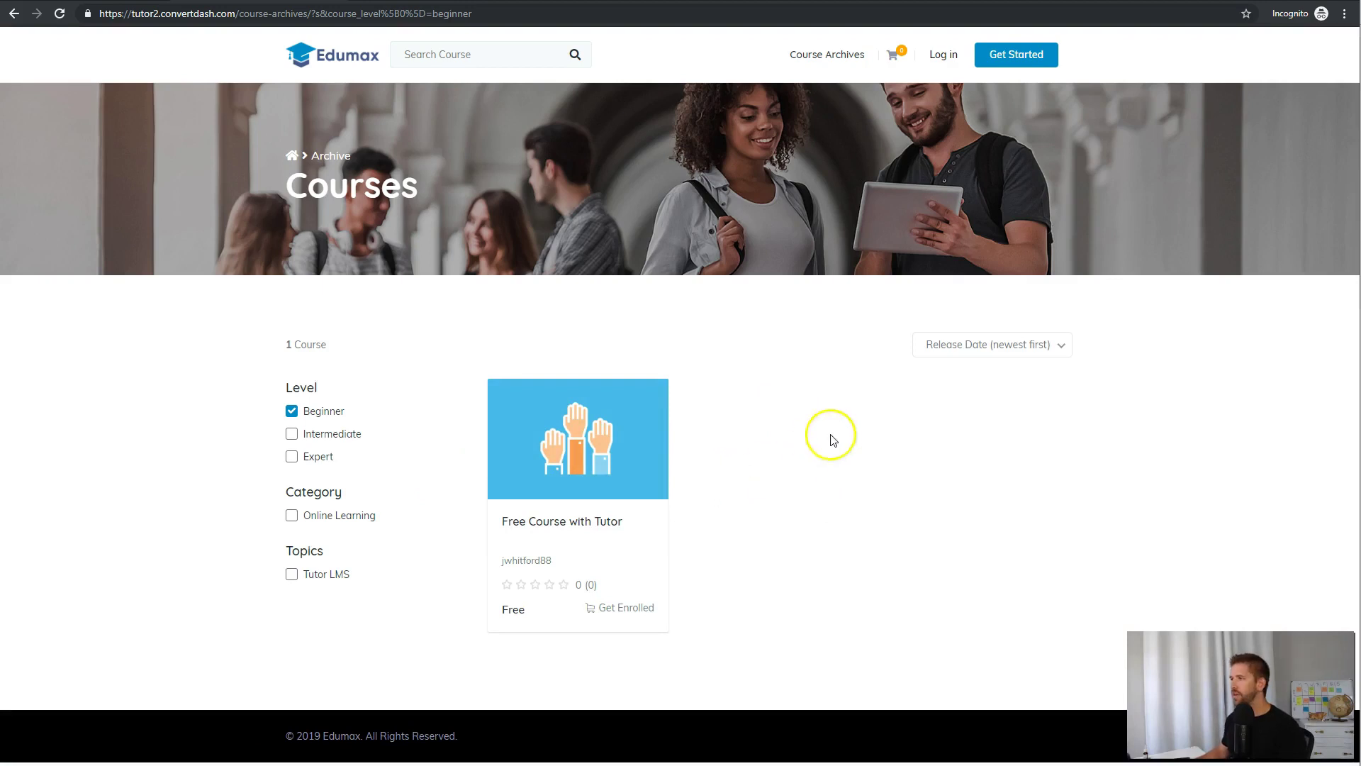
# - Open and close the sign-in form and the new account registration form
pyautogui.click(945, 57)
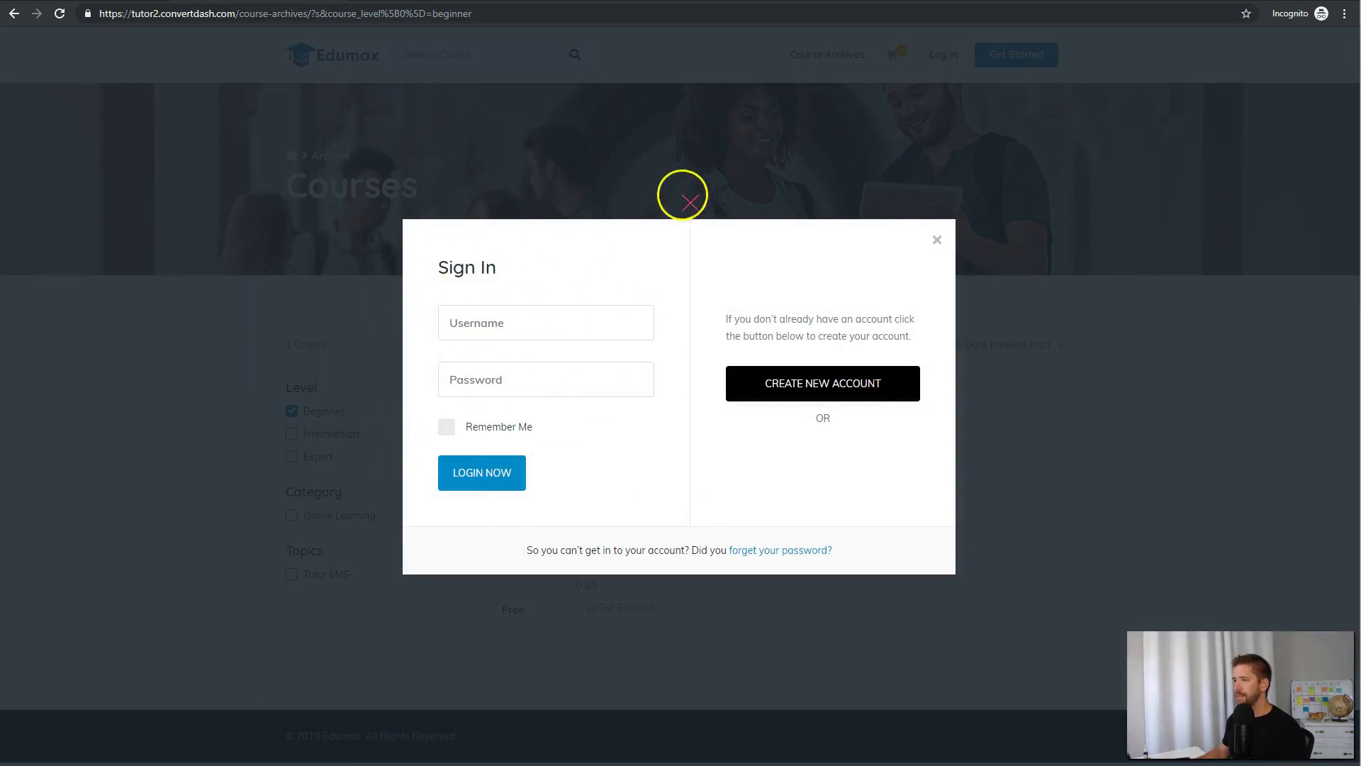
pyautogui.click(690, 202)
pyautogui.click(1007, 64)
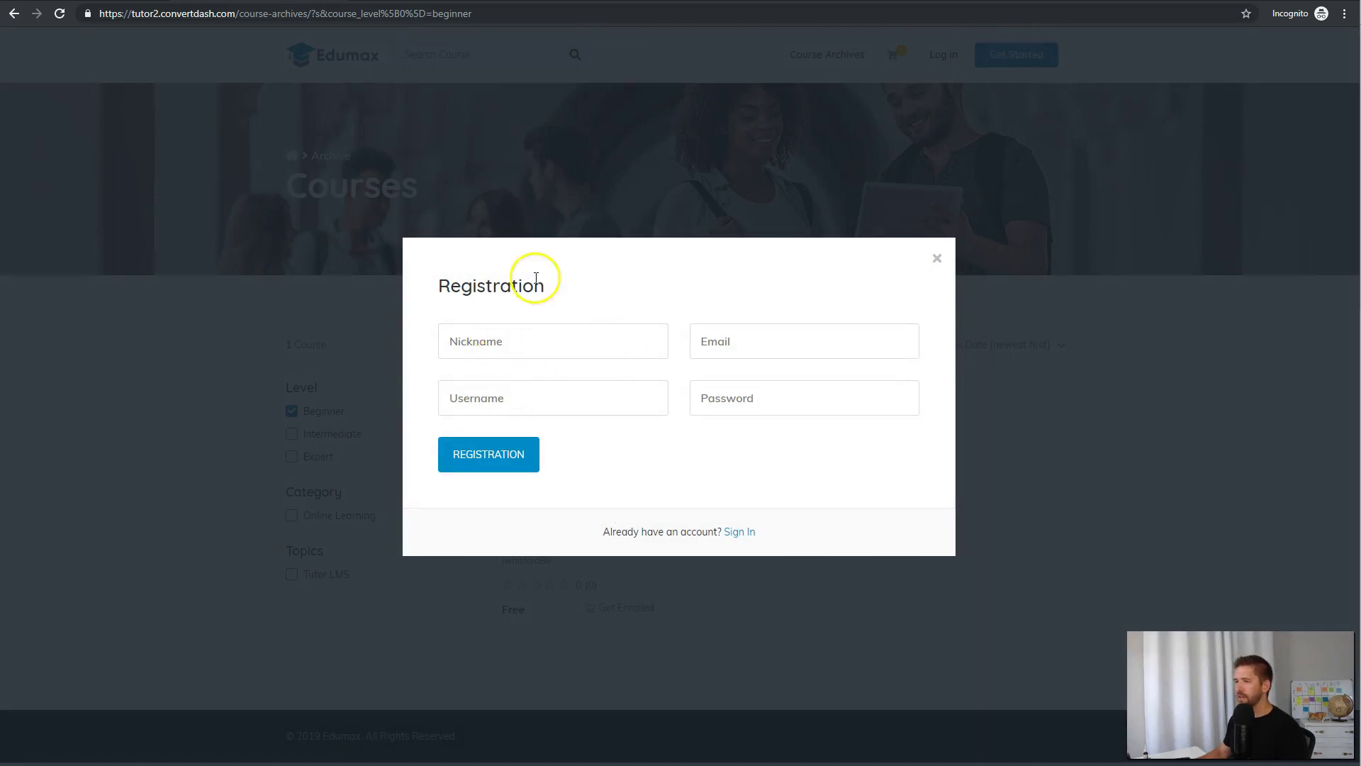
pyautogui.click(577, 202)
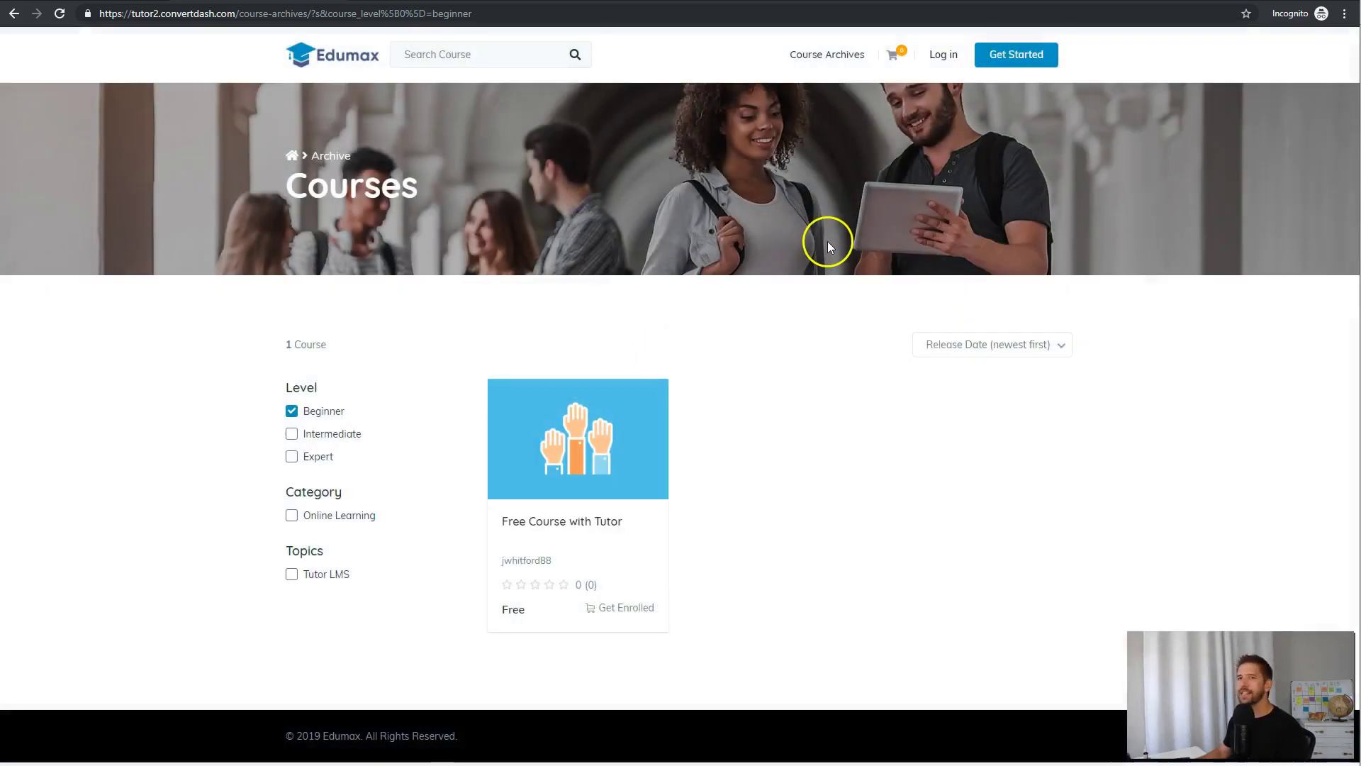
# - Open Free Course with Tutor, choose Enroll Now, and switch to creating a new account
pyautogui.click(587, 443)
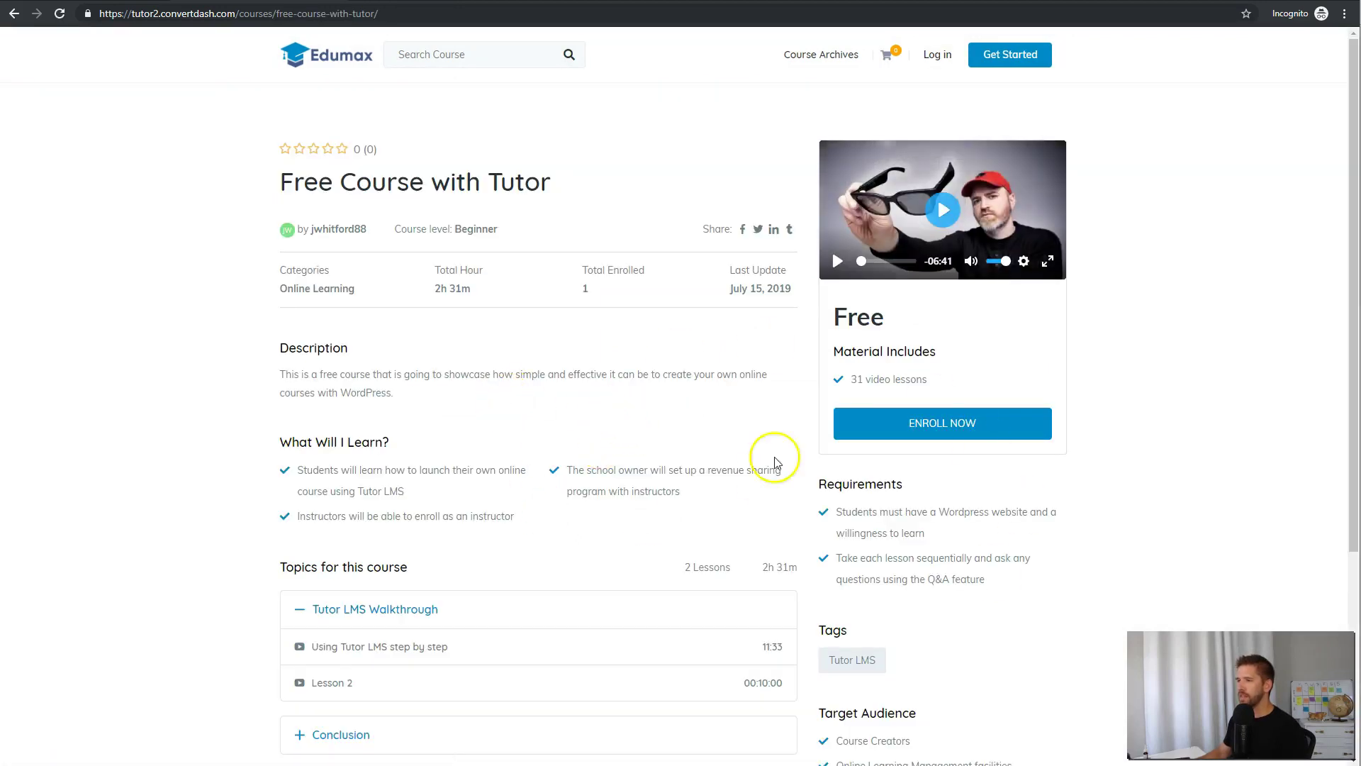
pyautogui.scroll(-4, 734, 379)
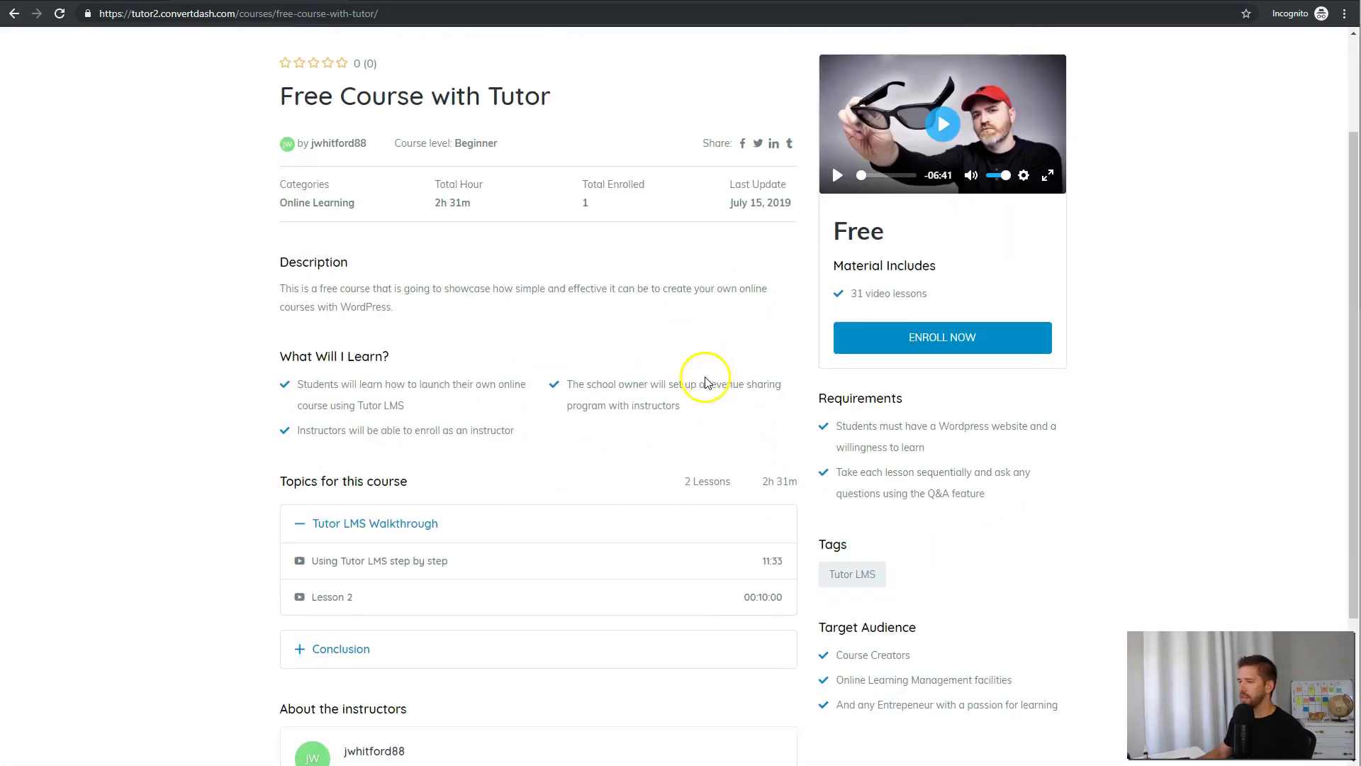
pyautogui.scroll(4, 555, 525)
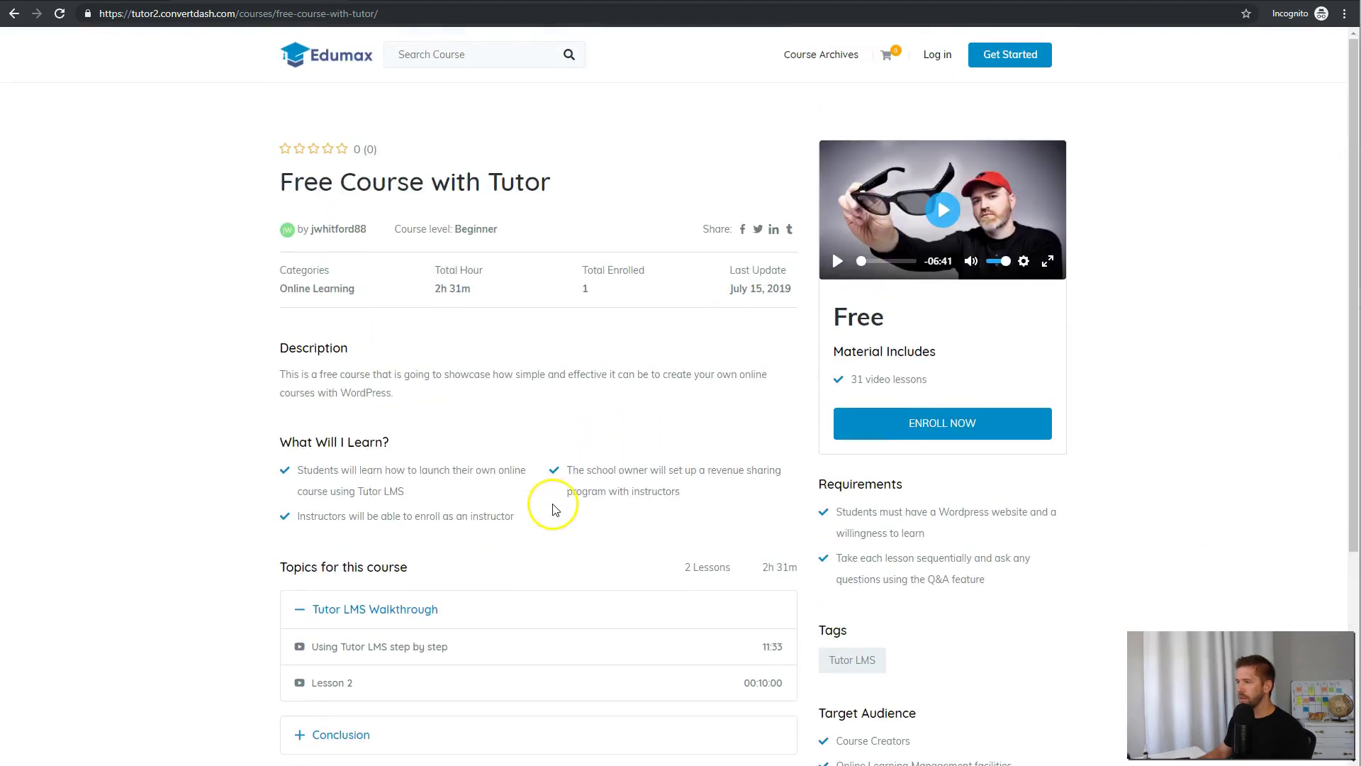
pyautogui.click(942, 420)
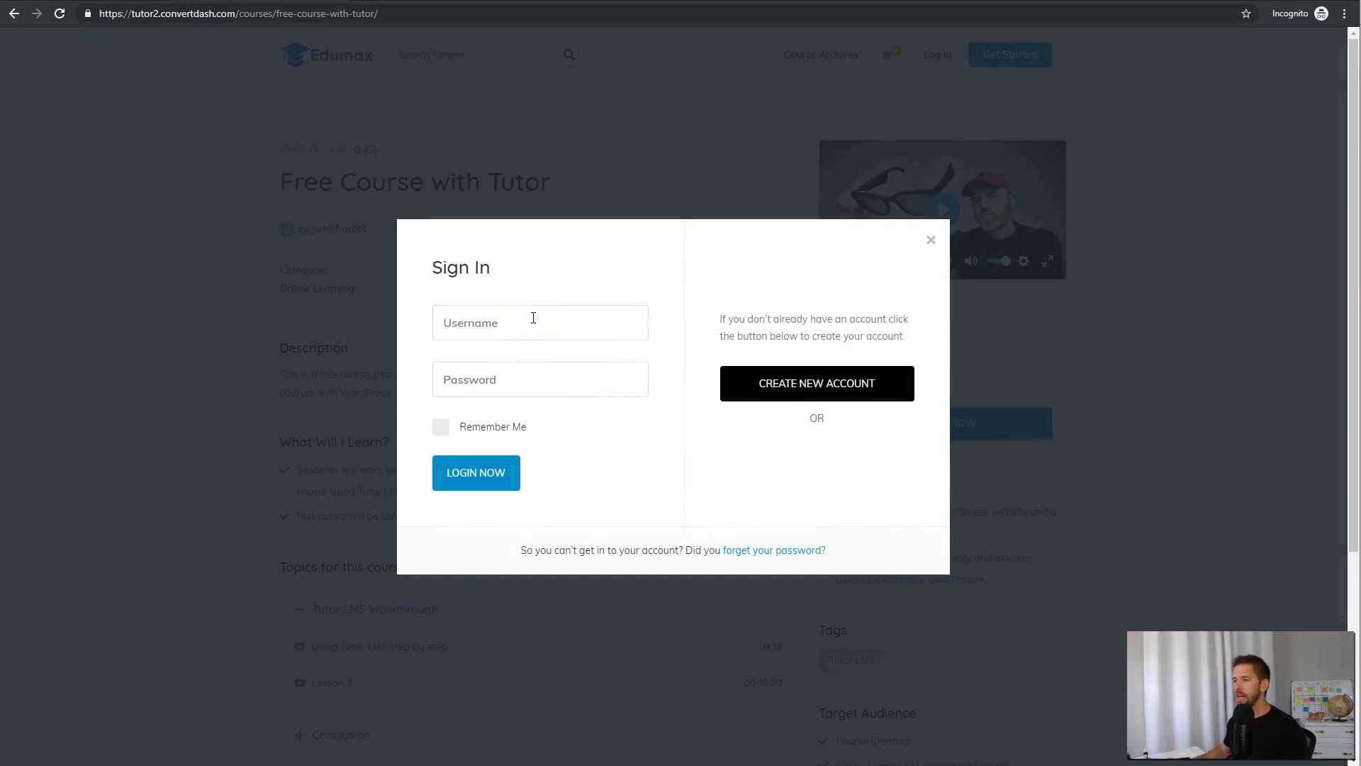
pyautogui.click(797, 380)
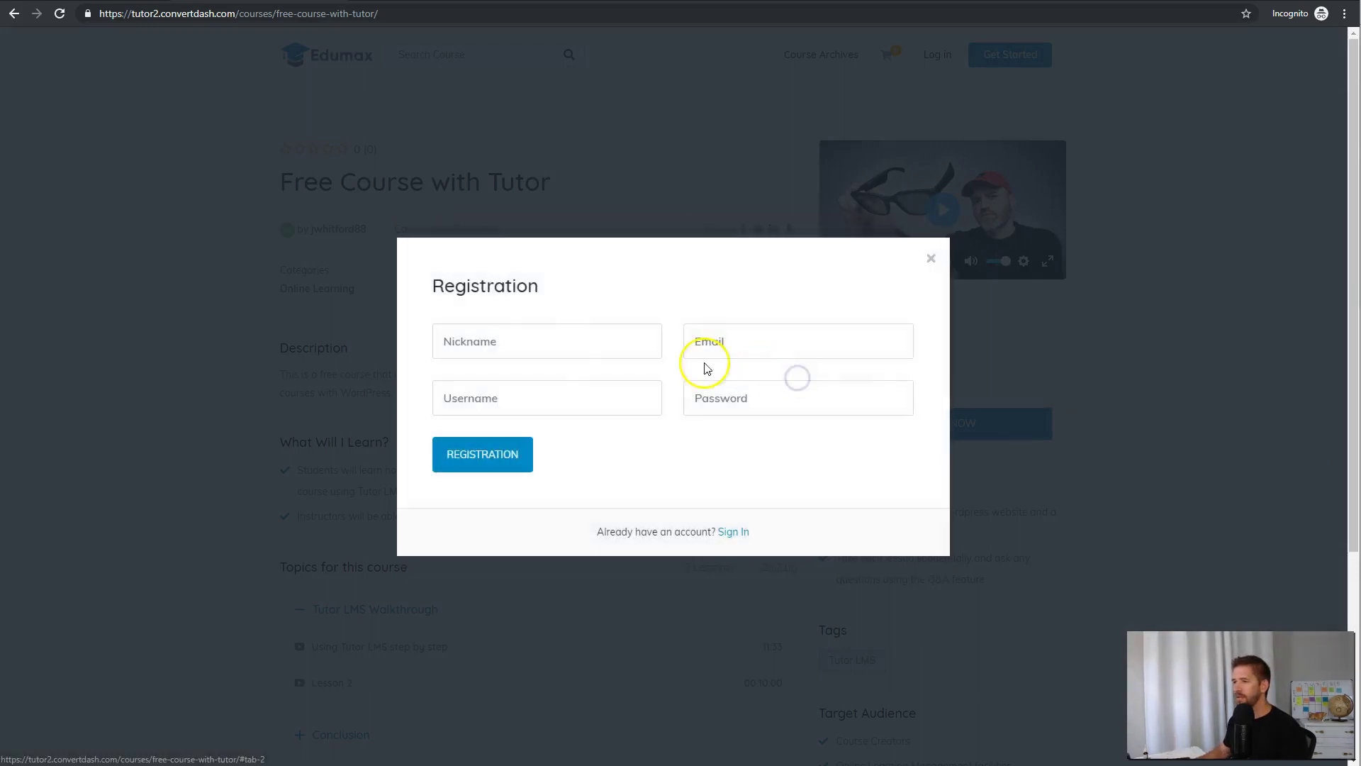
# - Fill in nickname 'Test for Tutor', username, e-mail and password, then submit the registration
pyautogui.click(535, 341)
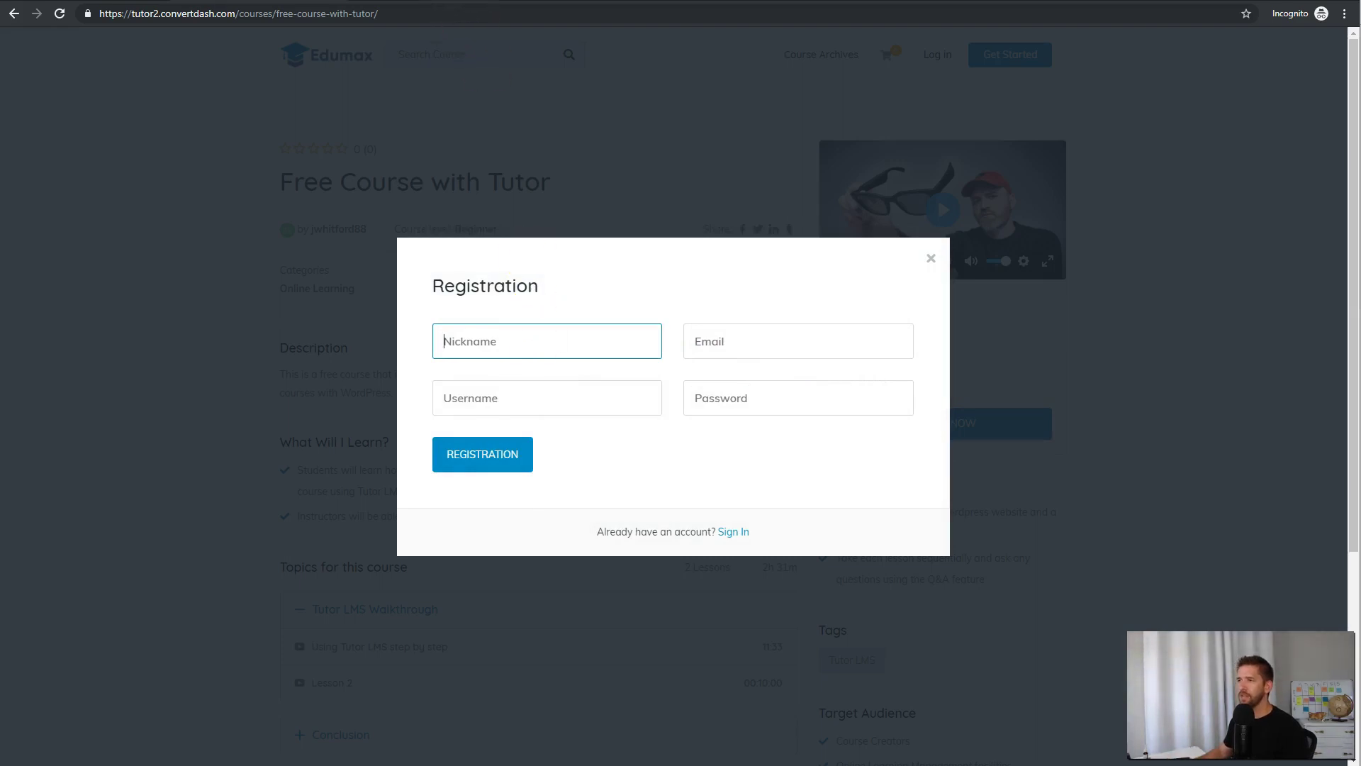
pyautogui.click(549, 341)
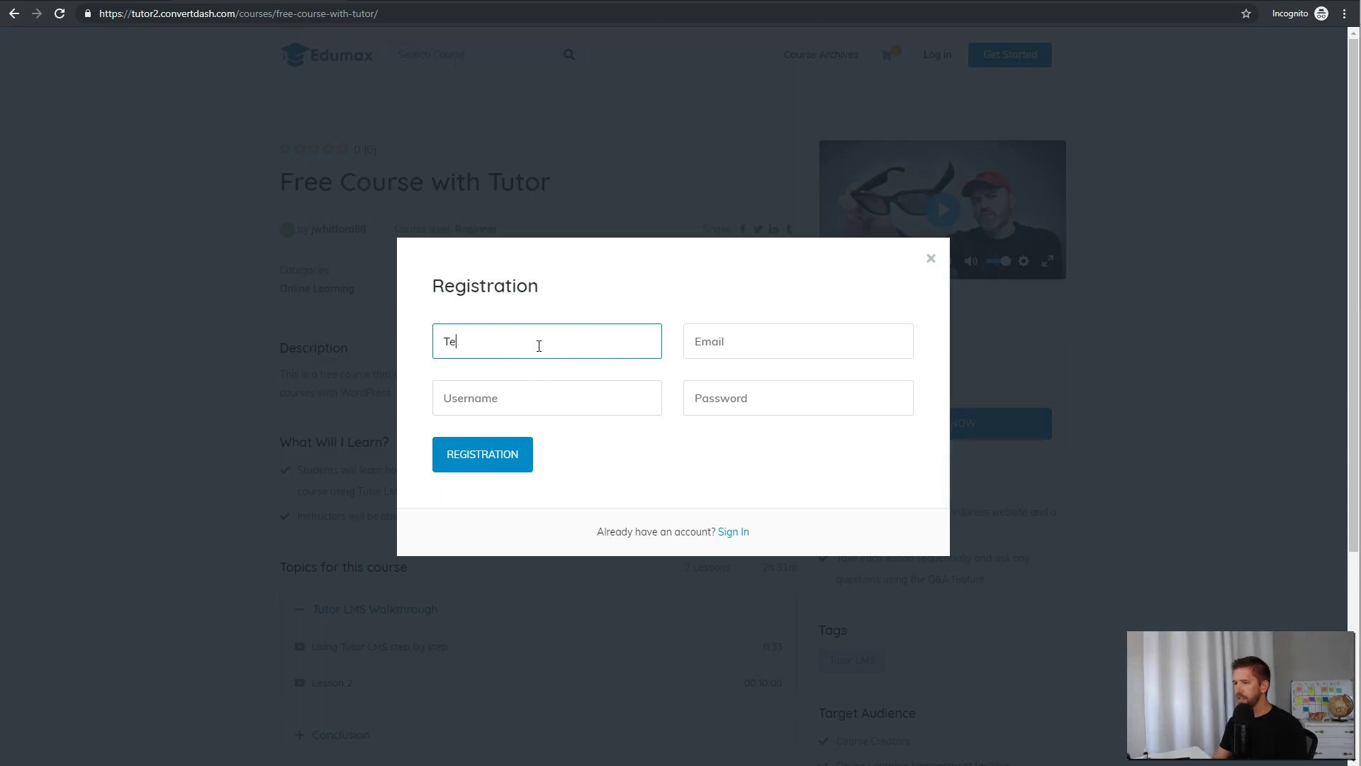
pyautogui.press('Tab')
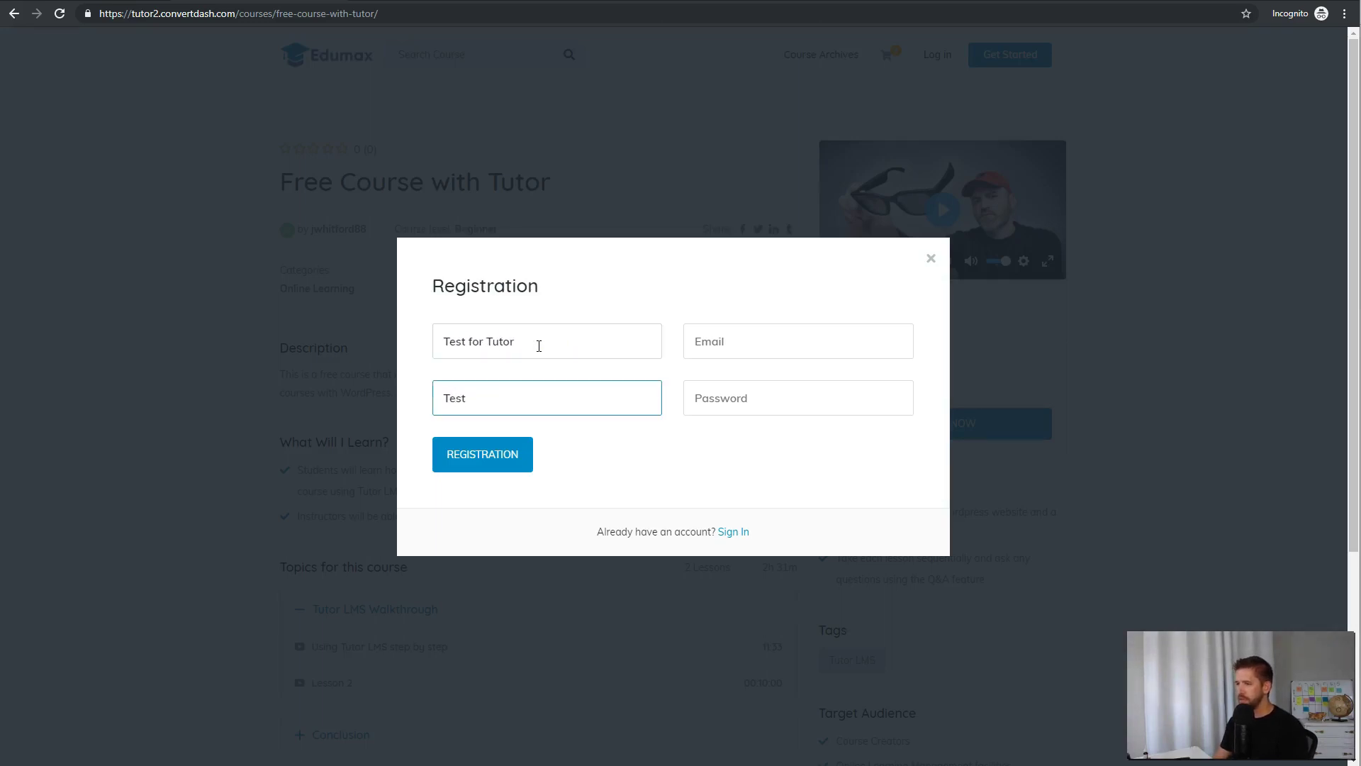
pyautogui.press('Tab')
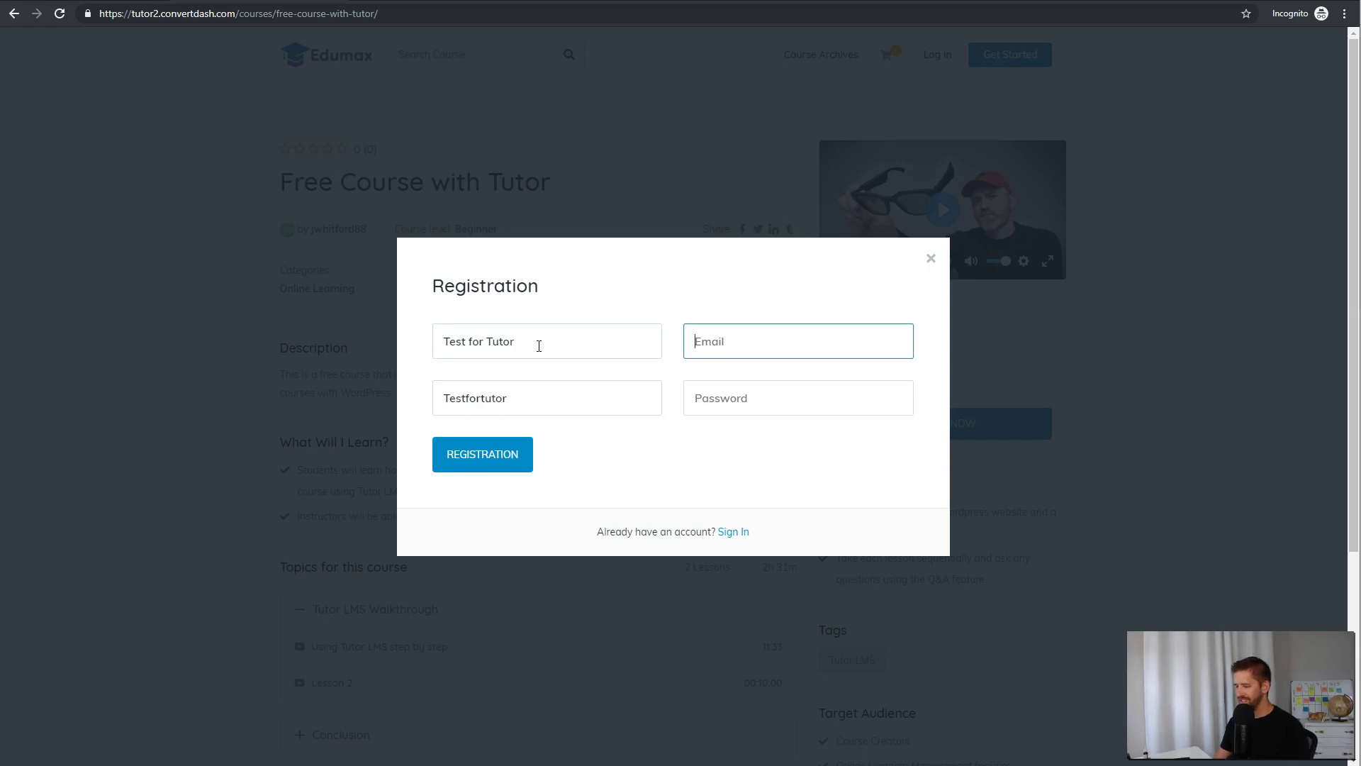
pyautogui.hotkey('ctrl', 'v')
pyautogui.press('Tab')
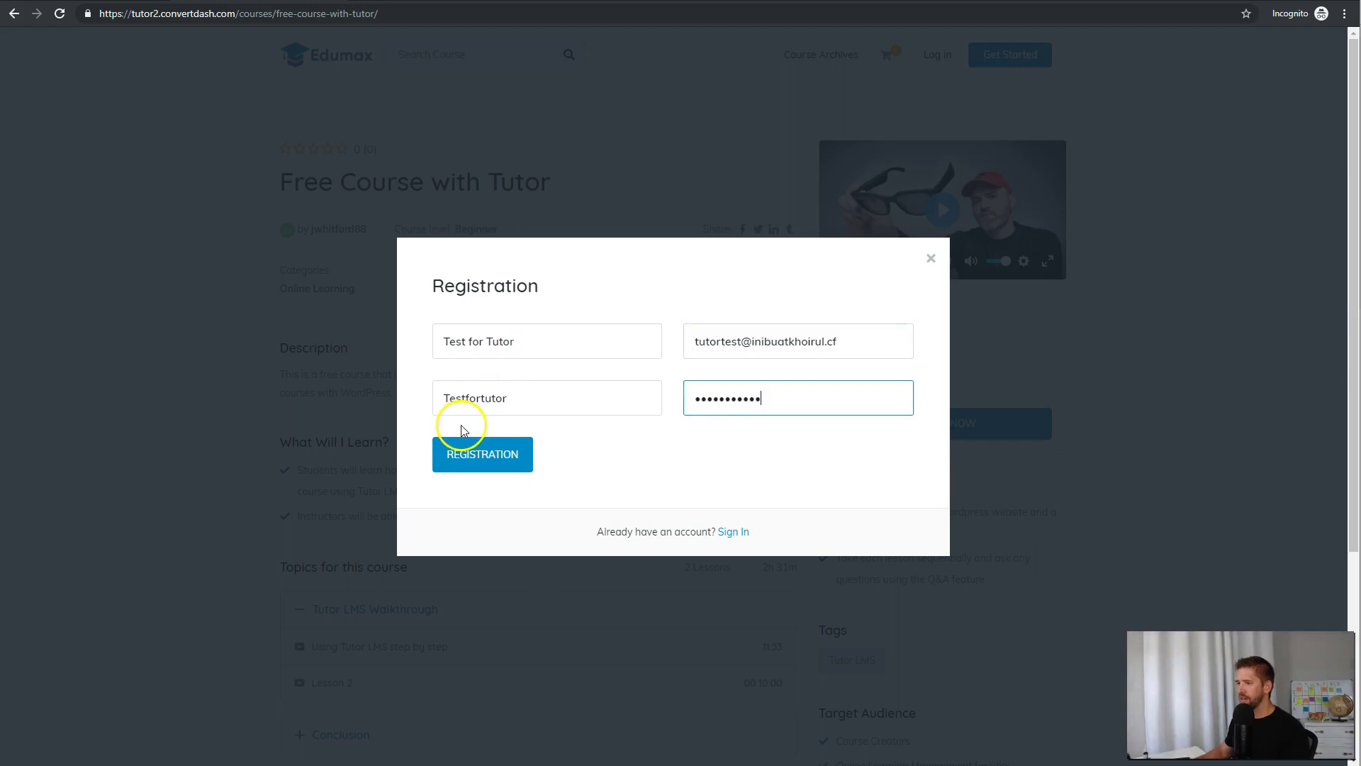
pyautogui.click(471, 455)
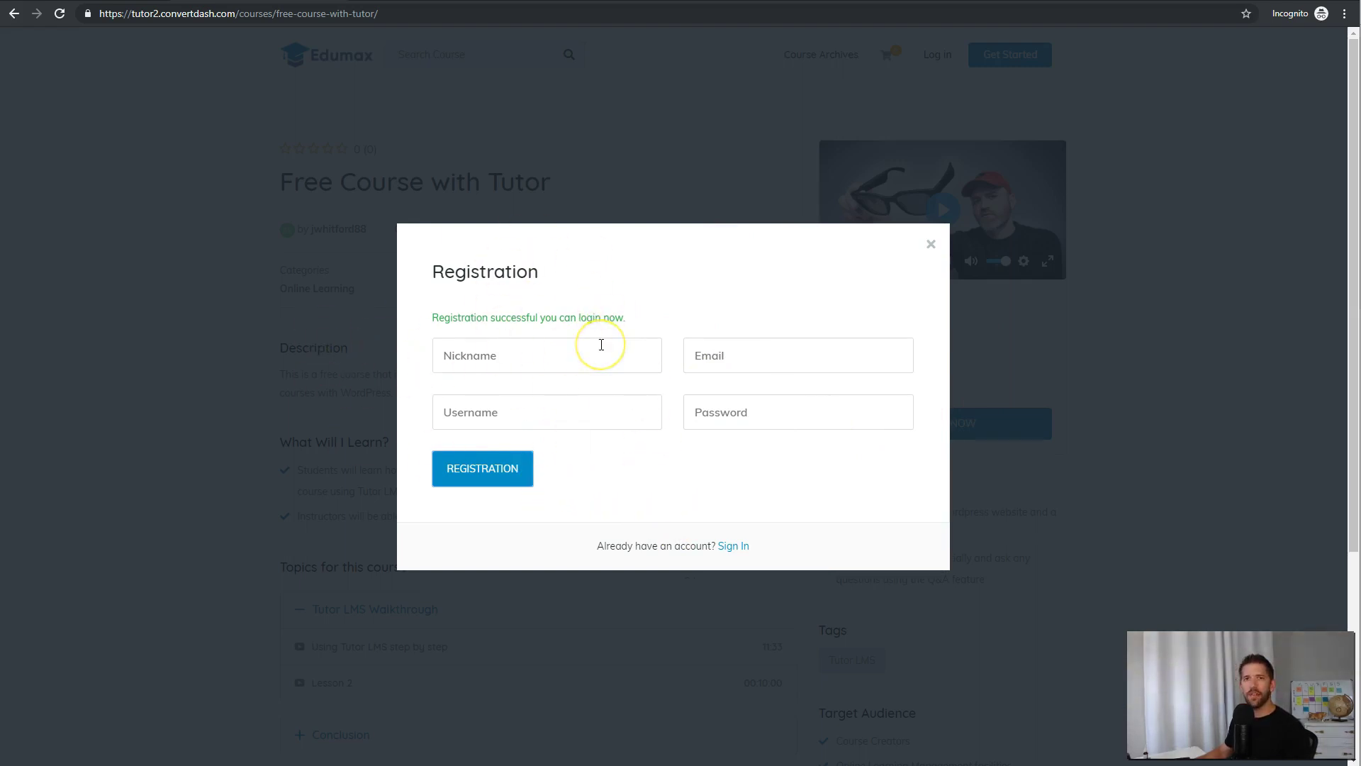
# - Sign in as the newly registered test student using their username and password
pyautogui.click(733, 546)
pyautogui.click(519, 324)
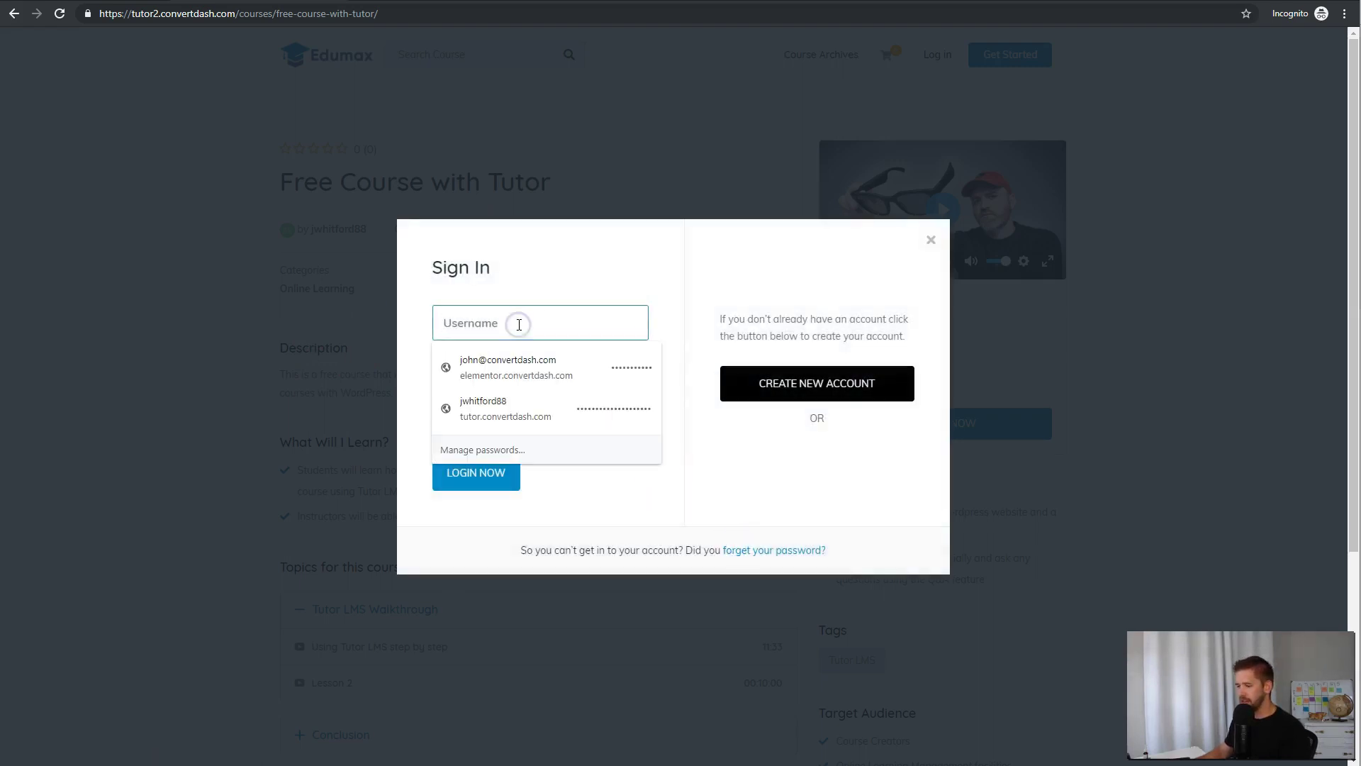
pyautogui.write('testfortutor')
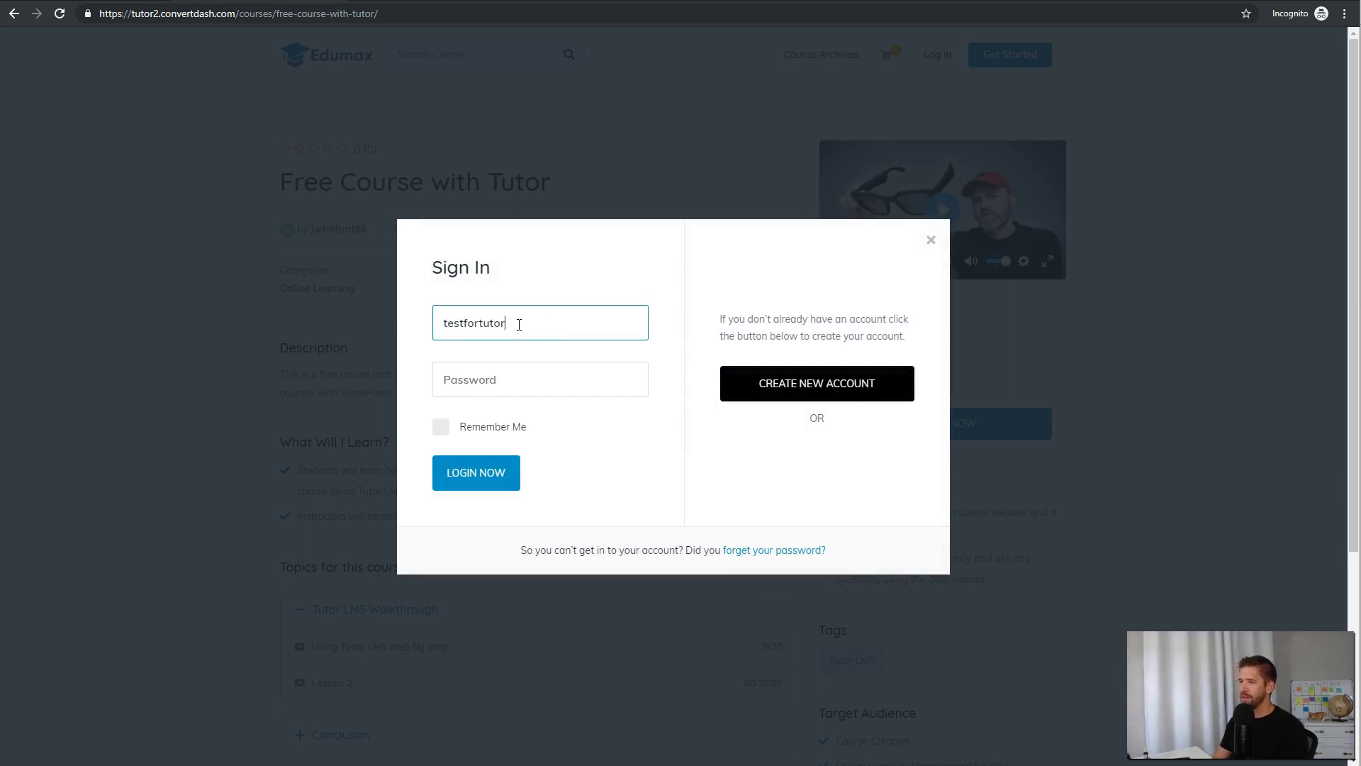
pyautogui.press('Tab')
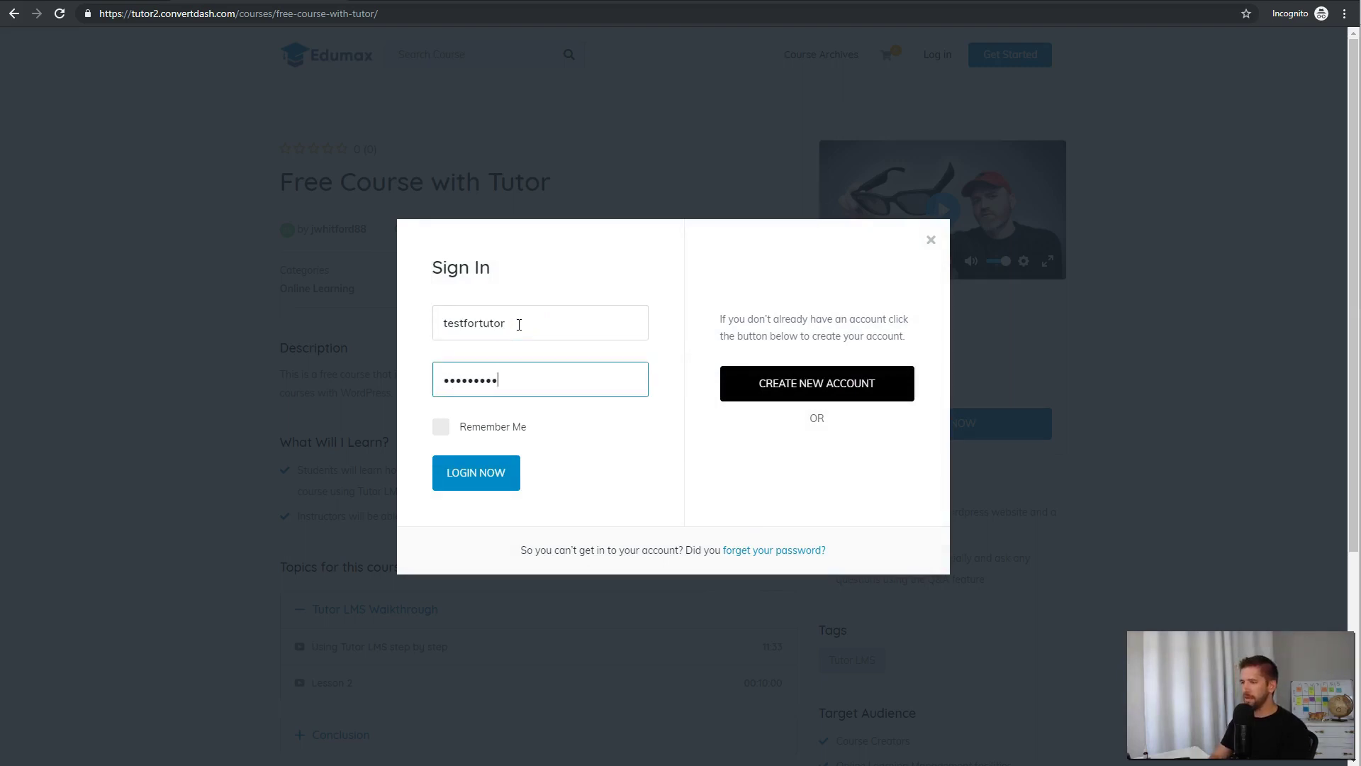
pyautogui.click(454, 471)
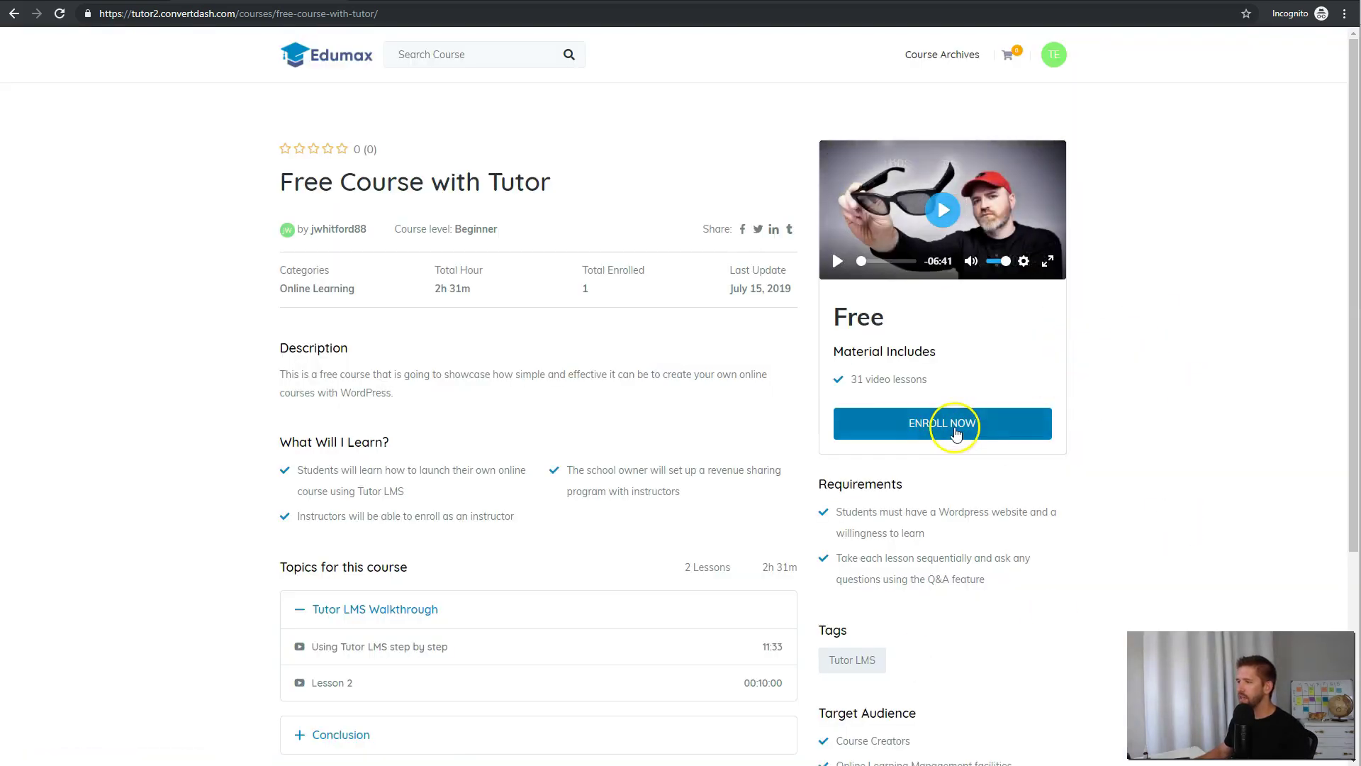
# - Enroll in Free Course with Tutor, start its first lesson, then return to Course Archives
pyautogui.click(964, 430)
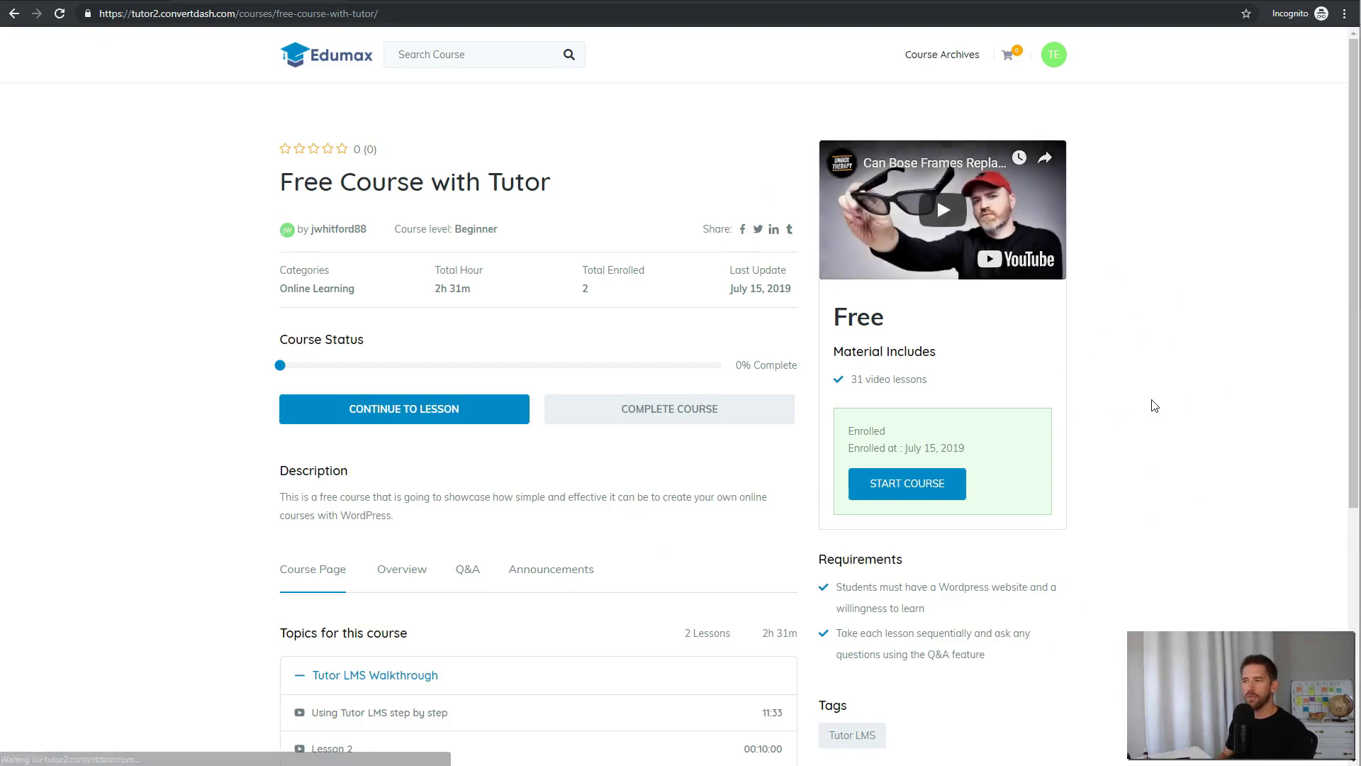
pyautogui.click(950, 488)
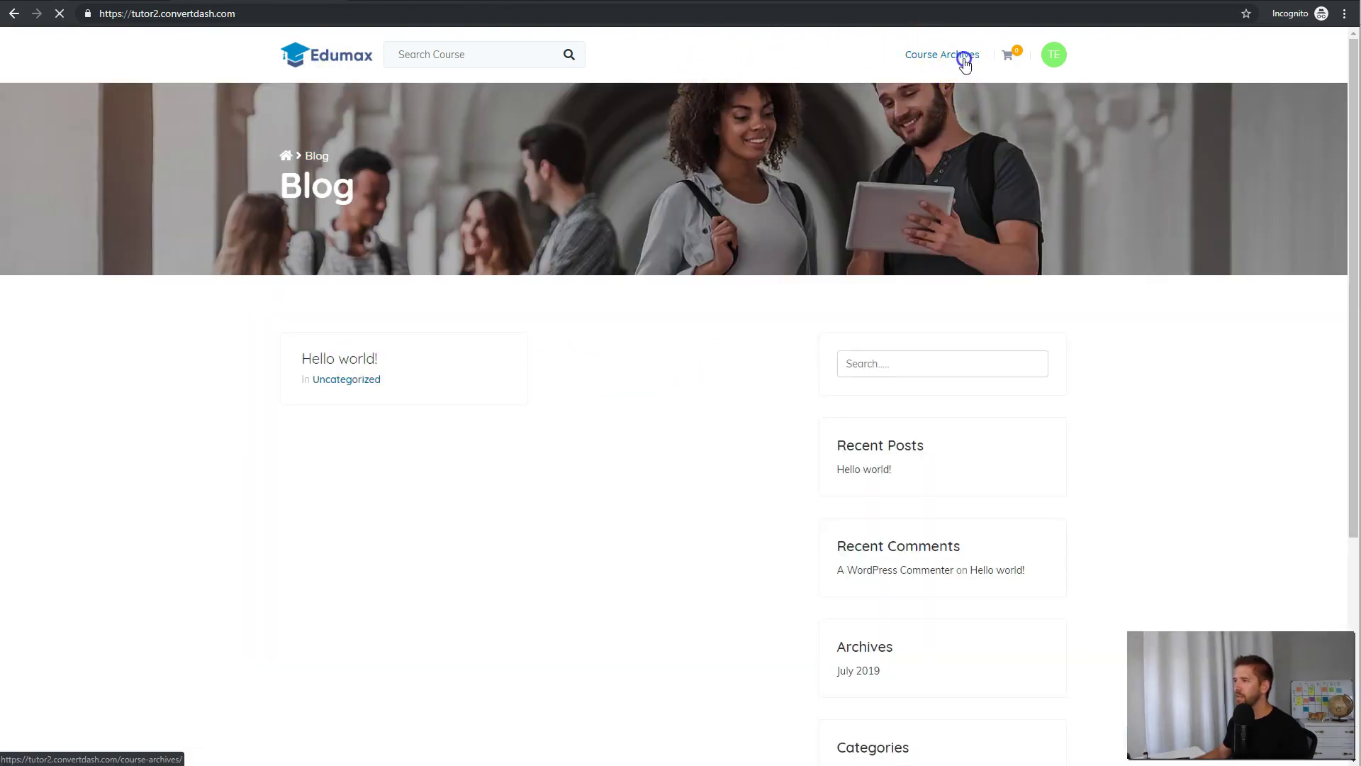
pyautogui.click(958, 55)
pyautogui.moveTo(1053, 62)
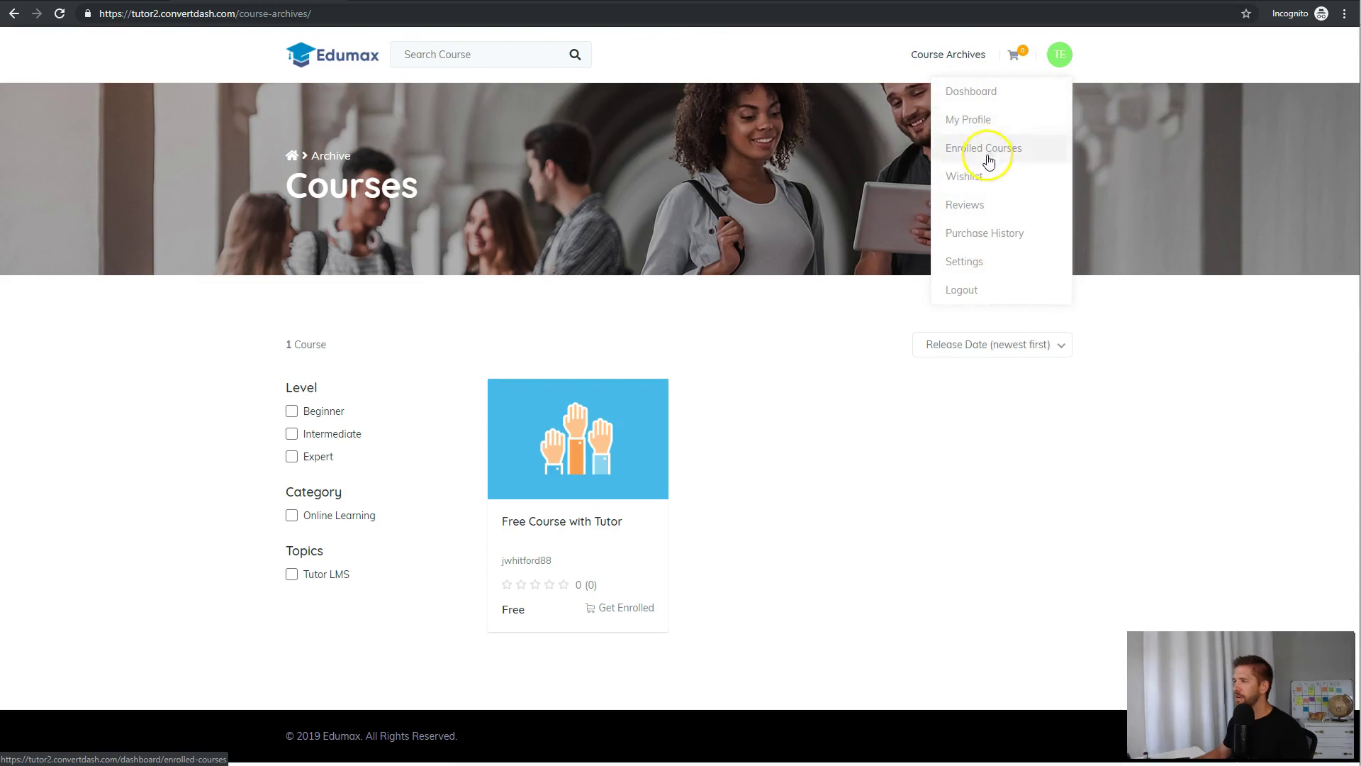